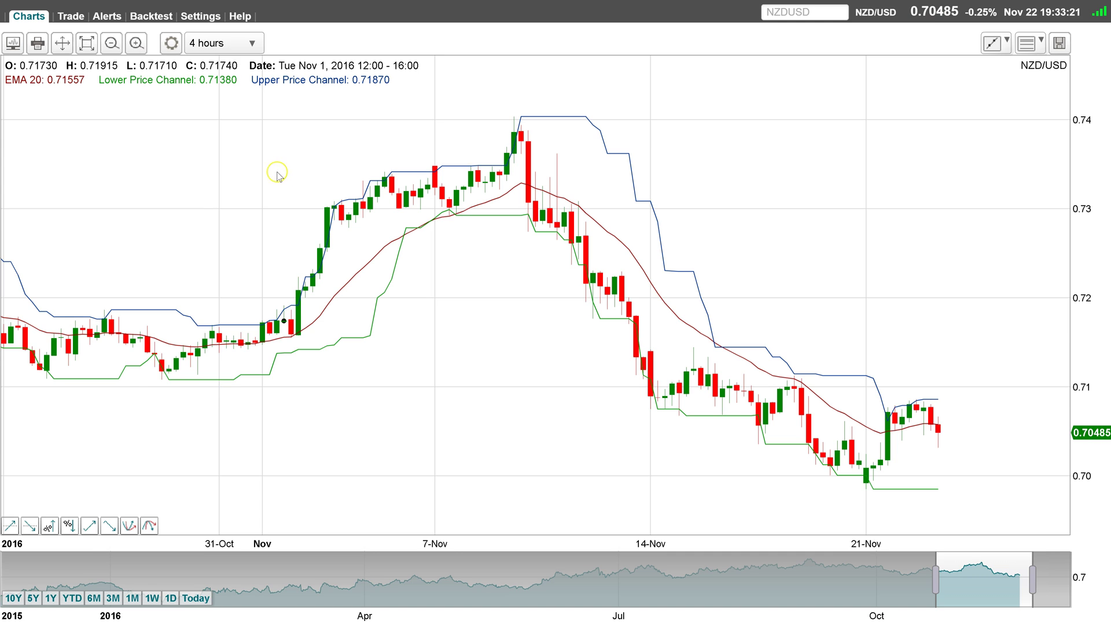
Switch TimeToTrade to demo trading and begin adding a new account on the Accounts page.
{"action": "left_click", "coordinate": [238, 43]}
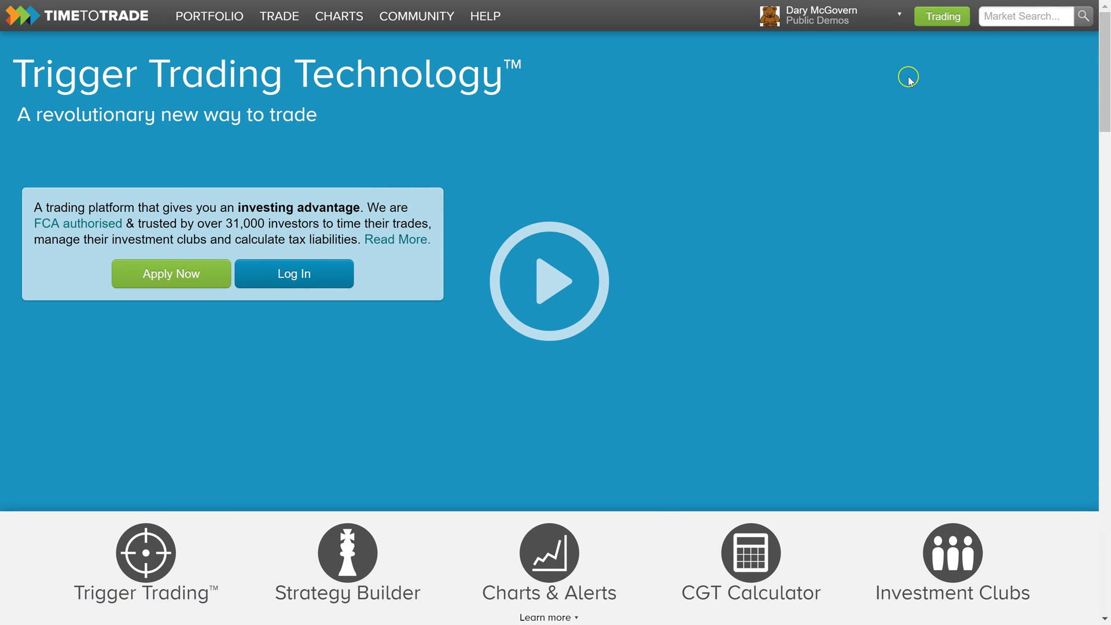
{"action": "left_click", "coordinate": [943, 16]}
{"action": "left_click", "coordinate": [26, 154]}
Add an 'EMA Strategy' account of type Demo Spread Bet.
{"action": "type", "text": "EMA Strategy"}
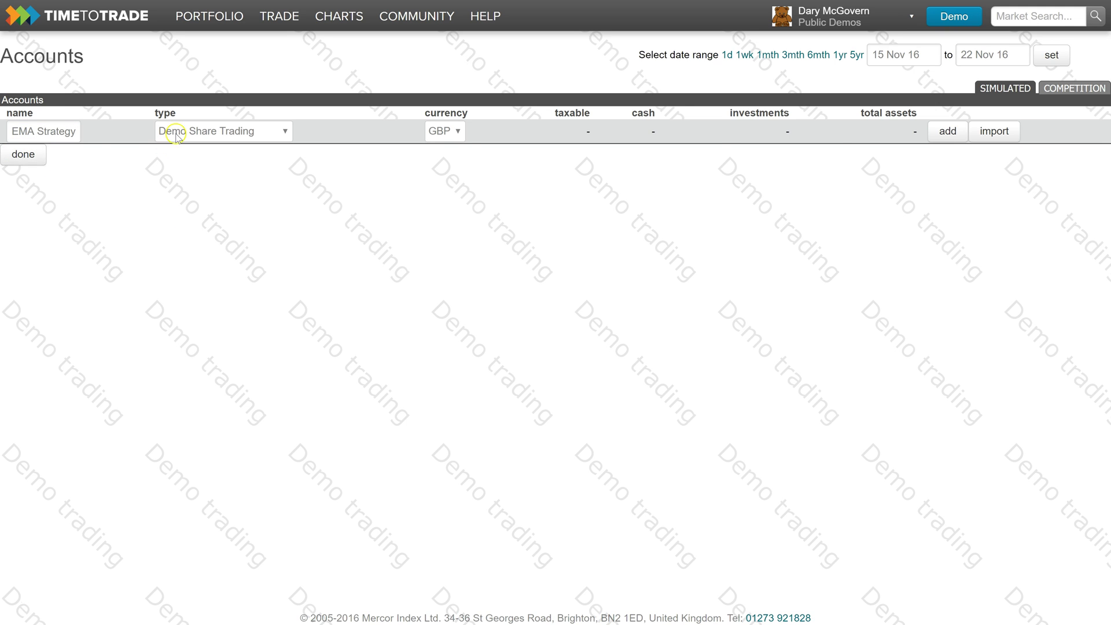
{"action": "left_click", "coordinate": [174, 131]}
{"action": "left_click", "coordinate": [223, 164]}
{"action": "left_click", "coordinate": [947, 130]}
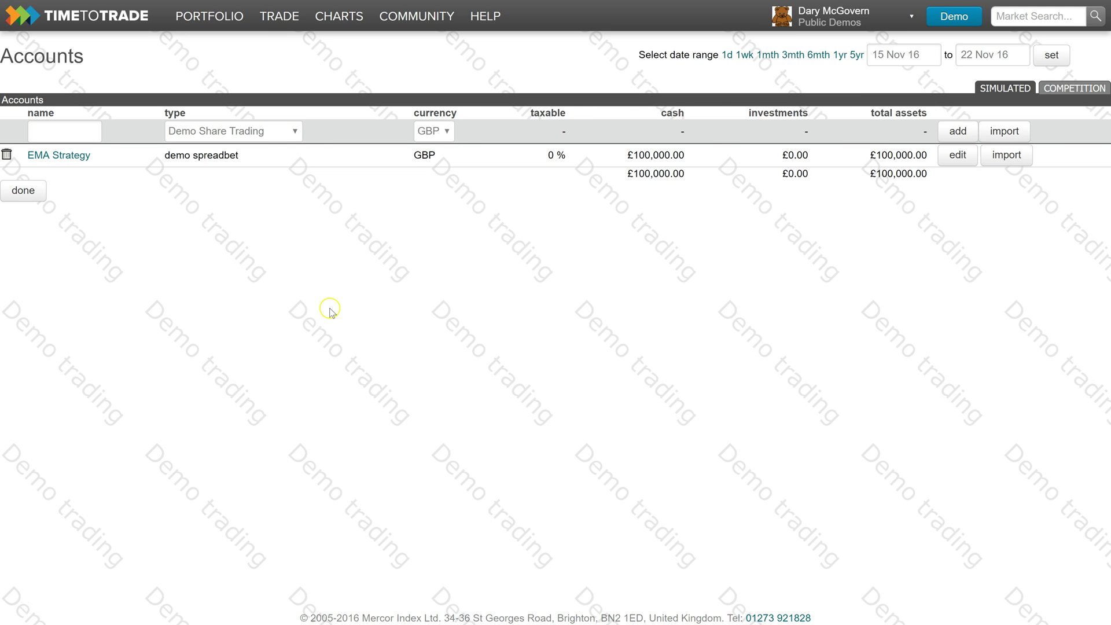
Add a 'Demo Share Trading' account and finish editing the accounts list.
{"action": "left_click", "coordinate": [37, 135]}
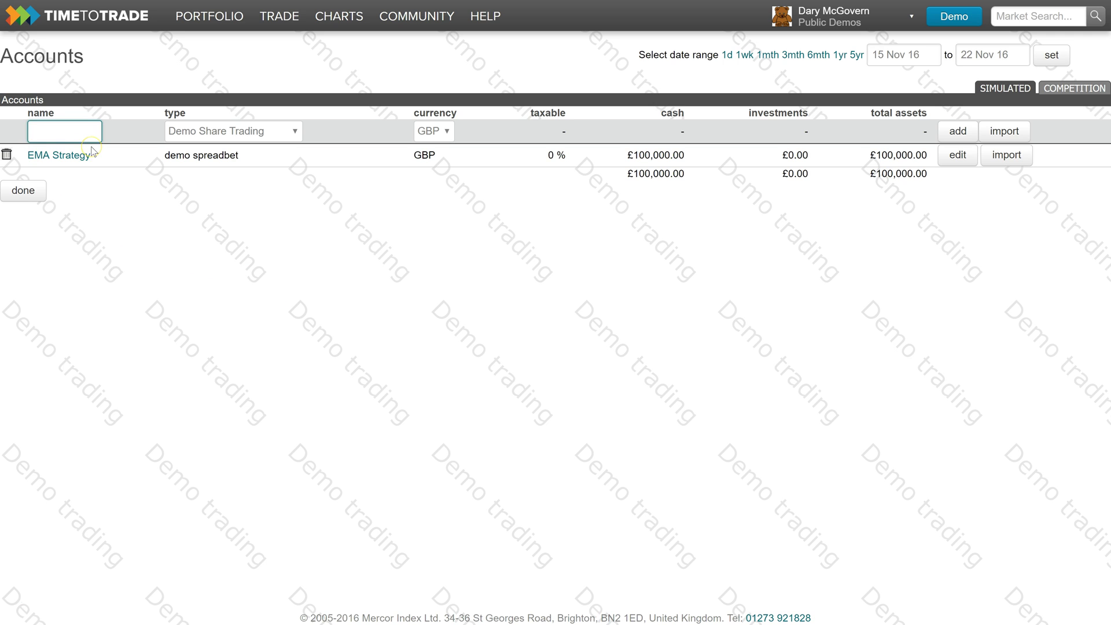
{"action": "type", "text": "Dem"}
{"action": "left_click", "coordinate": [92, 152]}
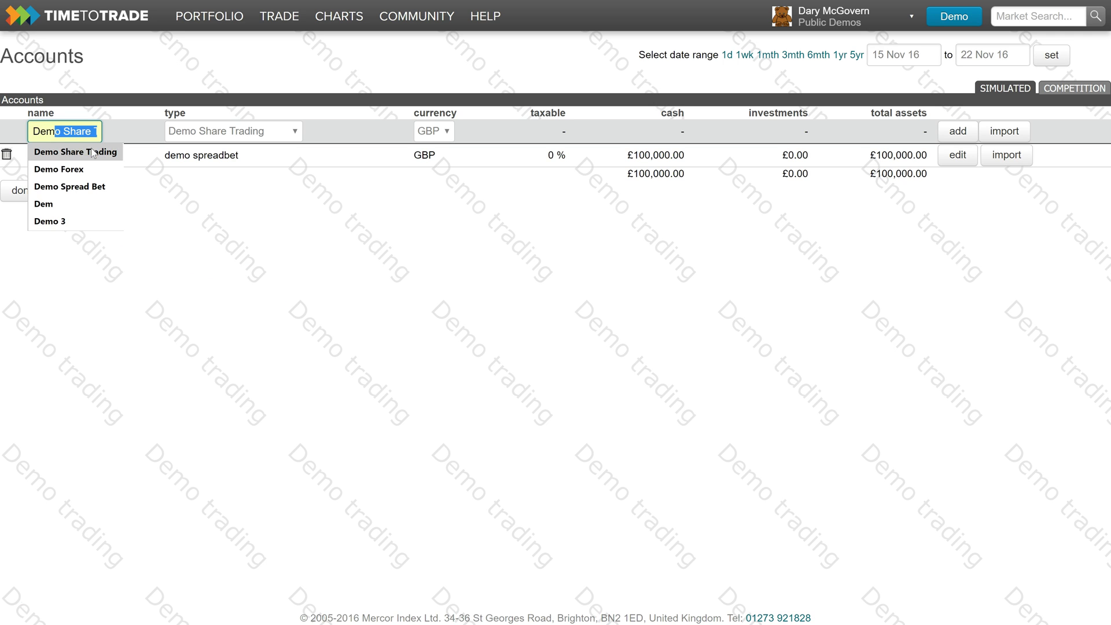
{"action": "left_click", "coordinate": [831, 344]}
{"action": "key", "text": "Return"}
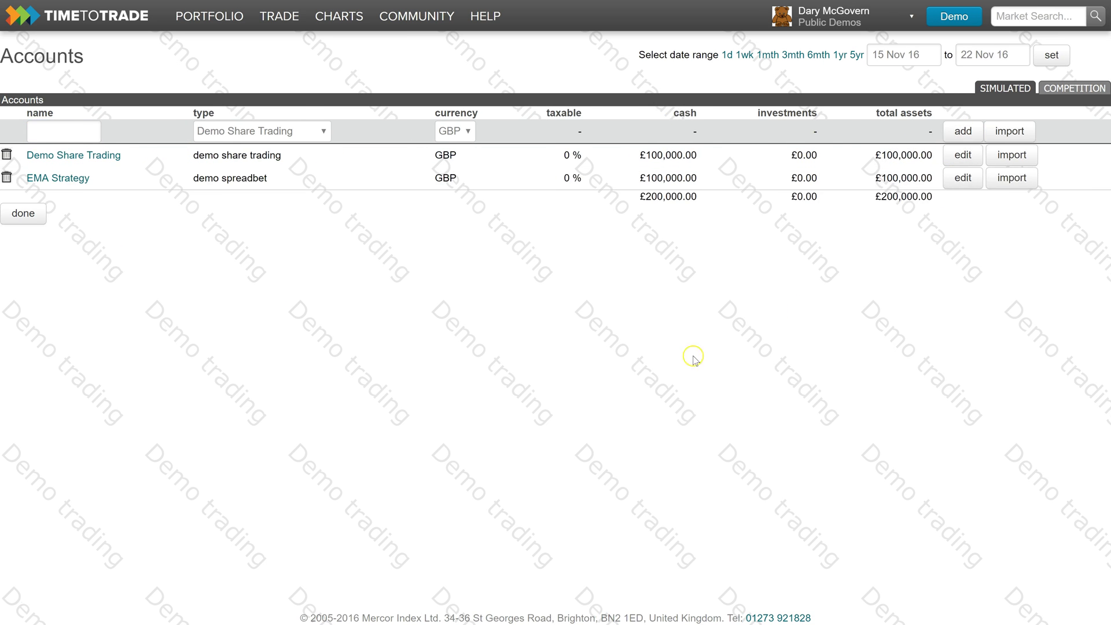
{"action": "left_click", "coordinate": [26, 213]}
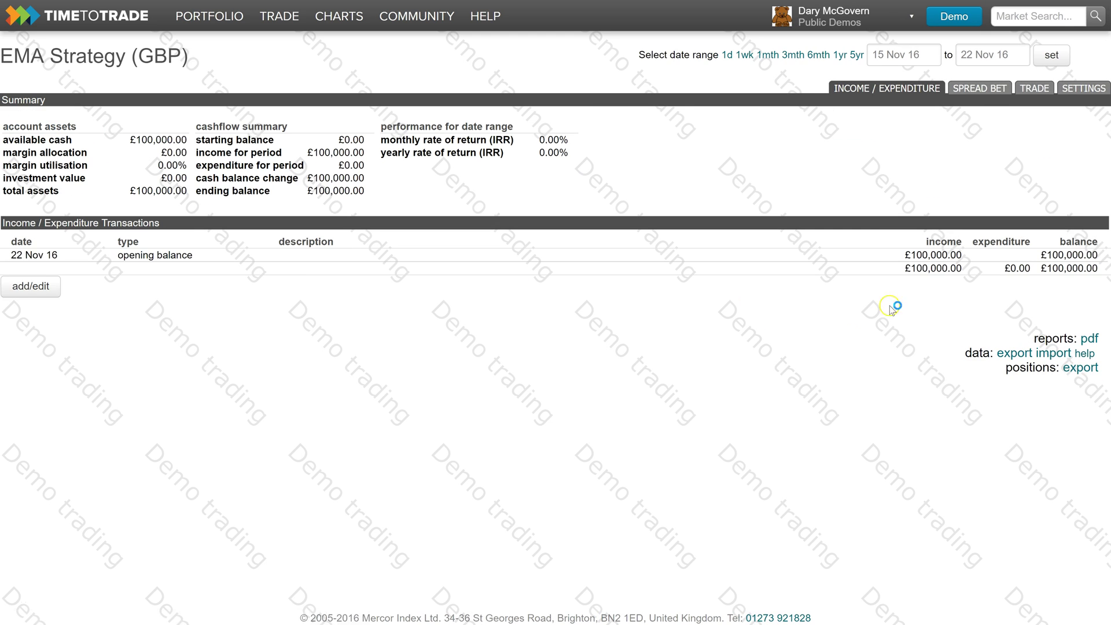
Open the NZD/USD trade chart and add an Exponential Moving Average indicator.
{"action": "left_click", "coordinate": [1034, 90]}
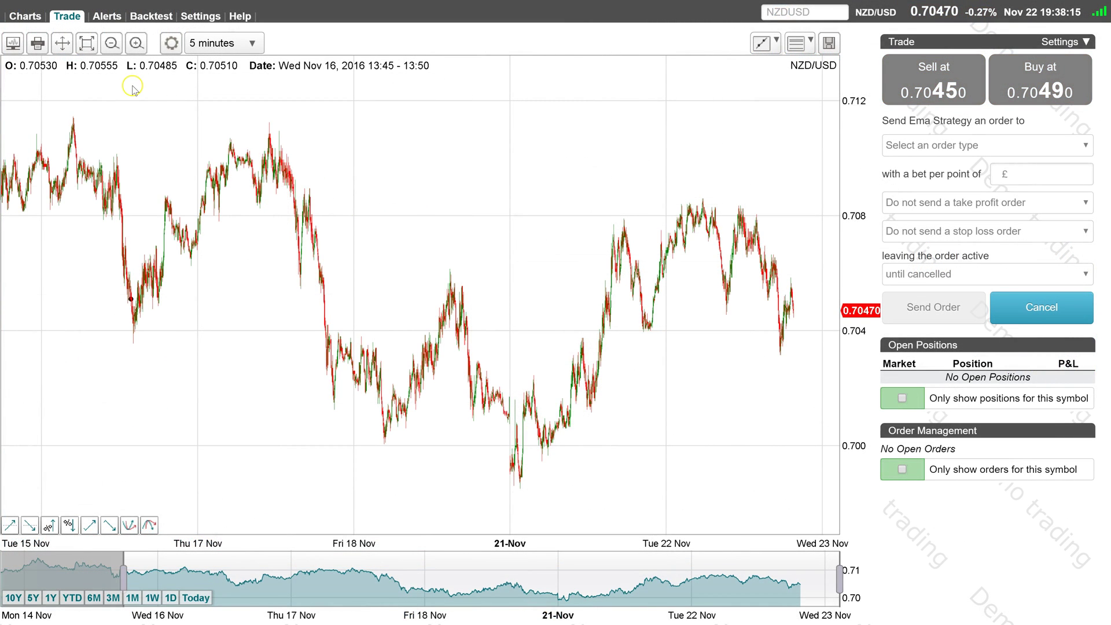
{"action": "left_click", "coordinate": [199, 16]}
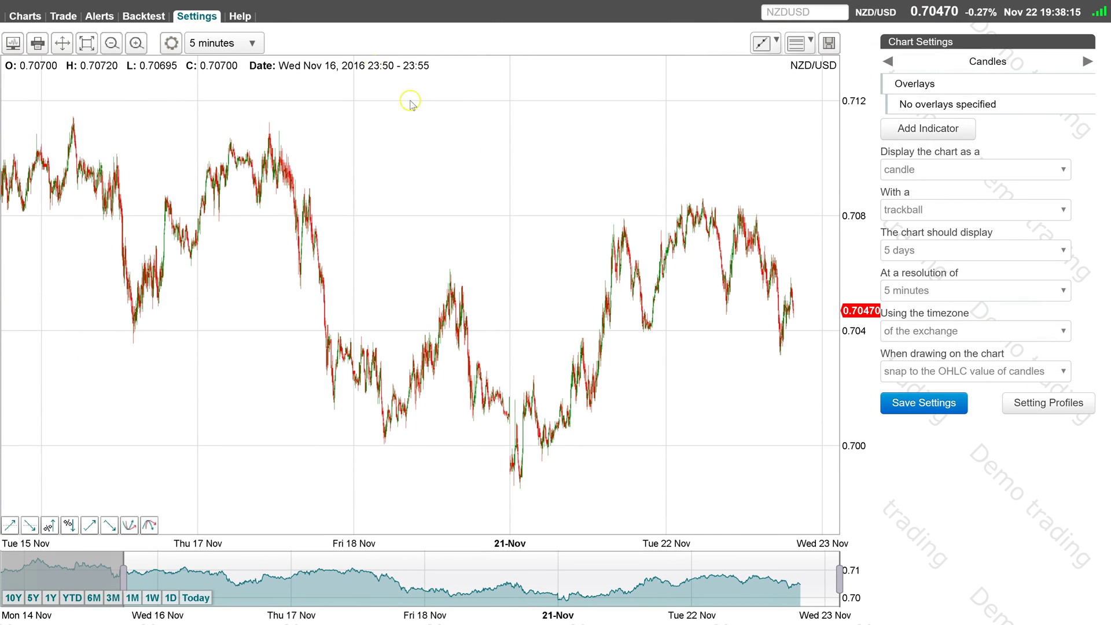
{"action": "left_click", "coordinate": [927, 128]}
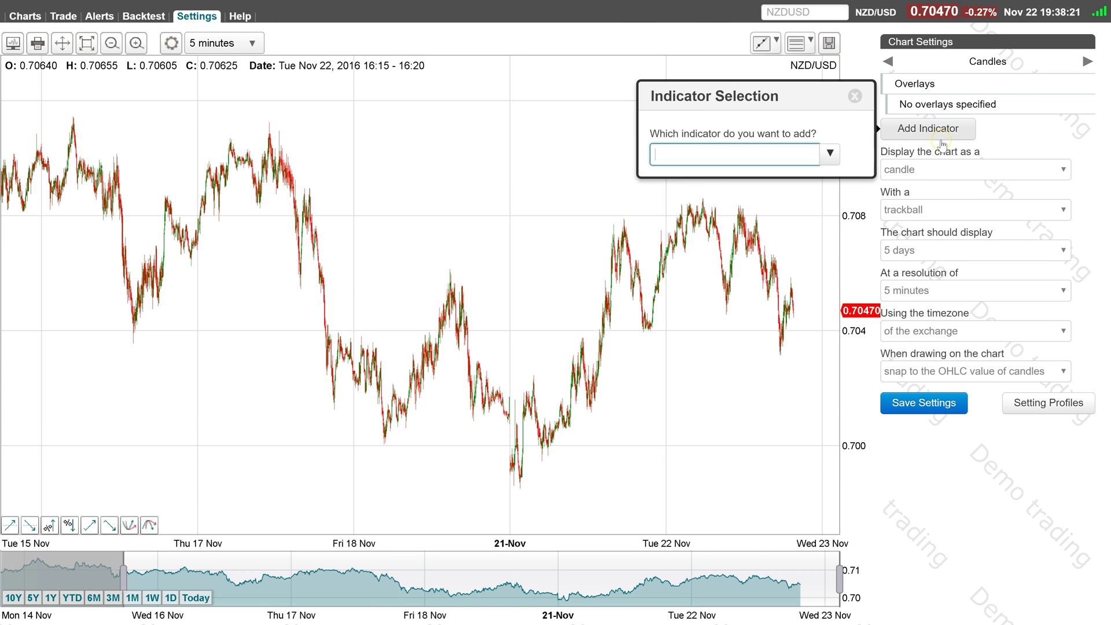
{"action": "type", "text": "ema"}
{"action": "key", "text": "Down"}
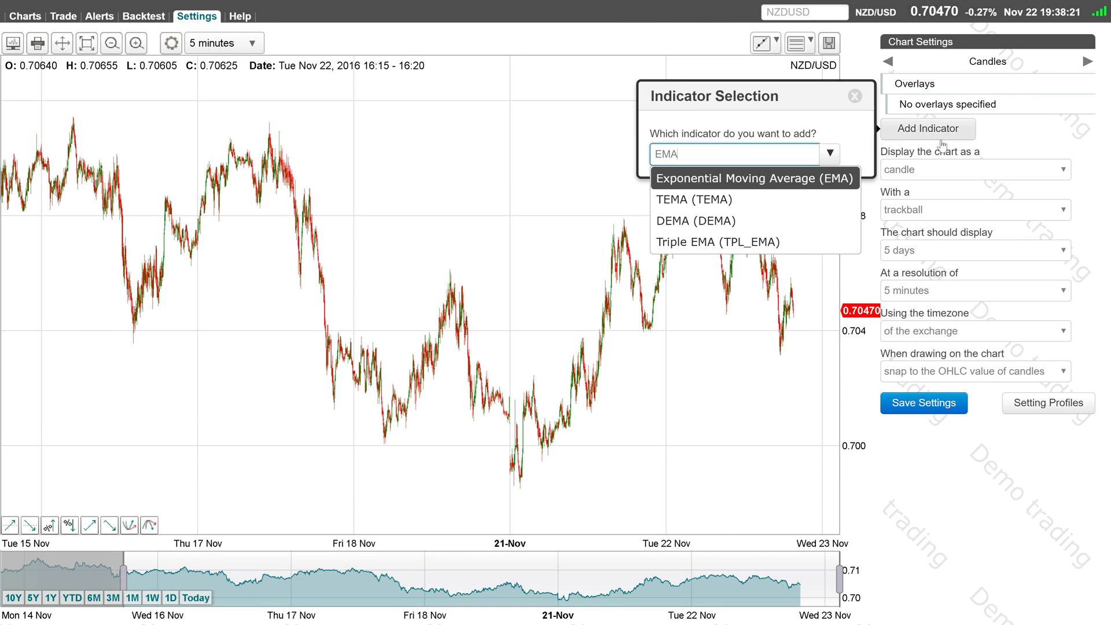
{"action": "key", "text": "Return"}
Set the EMA period to 20 and its legend to 'EMA 20'.
{"action": "left_click", "coordinate": [590, 165]}
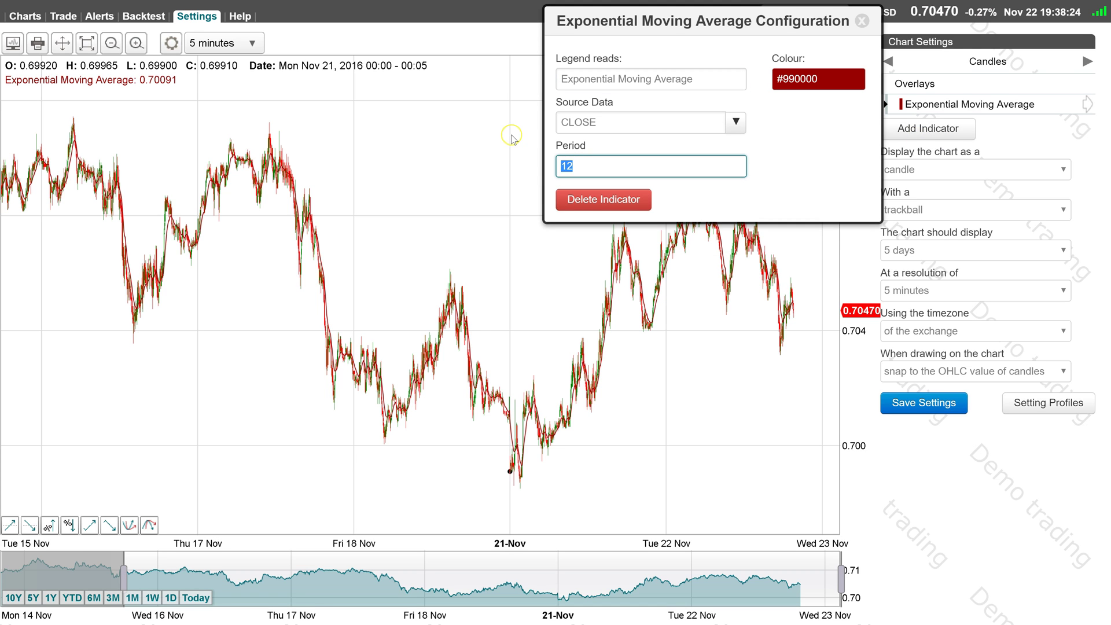
{"action": "left_click_drag", "start_coordinate": [726, 79], "coordinate": [547, 80]}
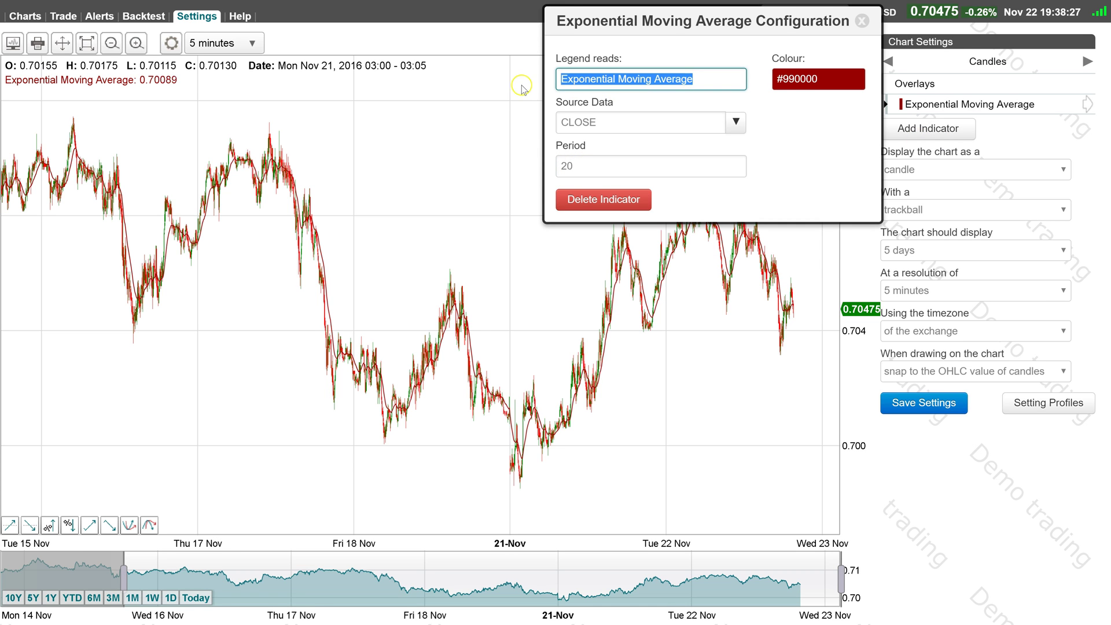
{"action": "type", "text": "EMA 20"}
Add a 10-period Price Channels Group with a blue (#002d99) upper channel.
{"action": "left_click", "coordinate": [935, 130]}
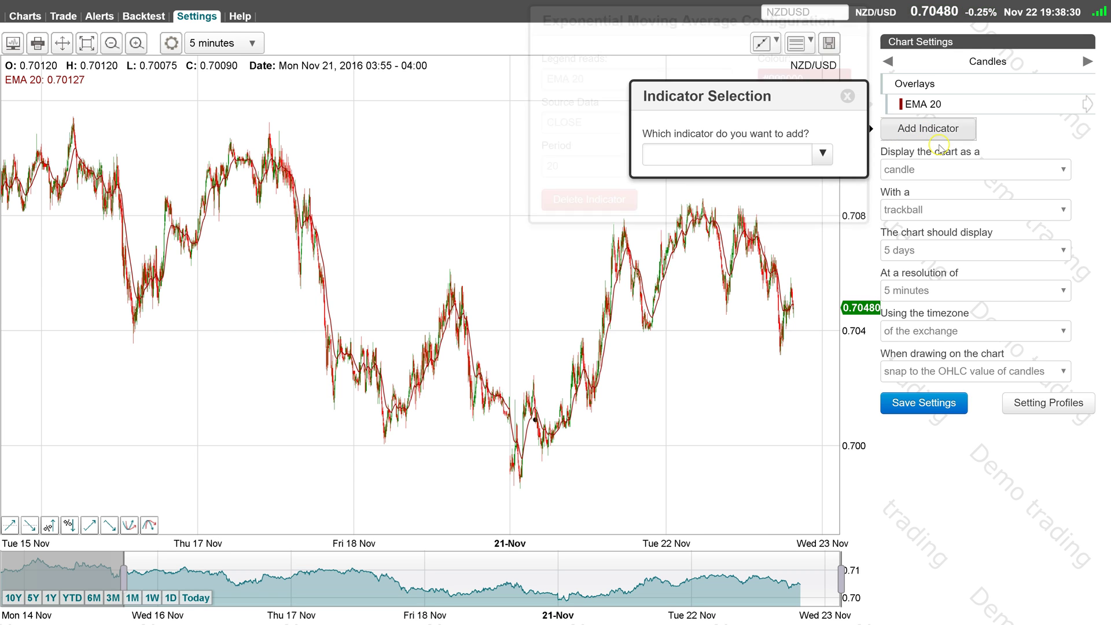
{"action": "type", "text": "Price Chann"}
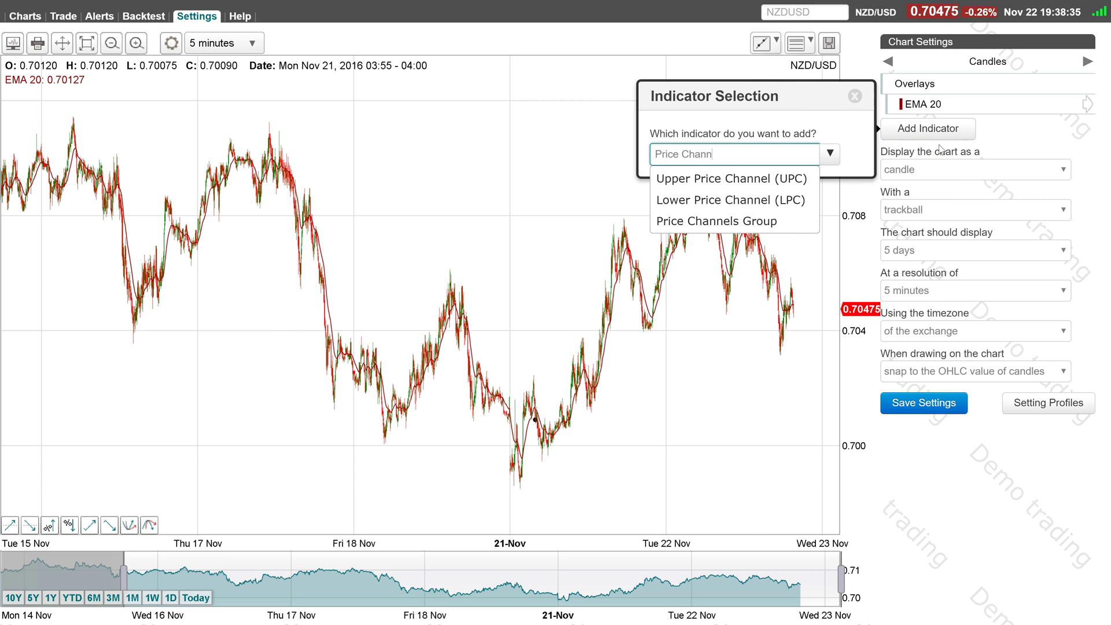
{"action": "left_click", "coordinate": [678, 221]}
{"action": "key", "text": "Tab"}
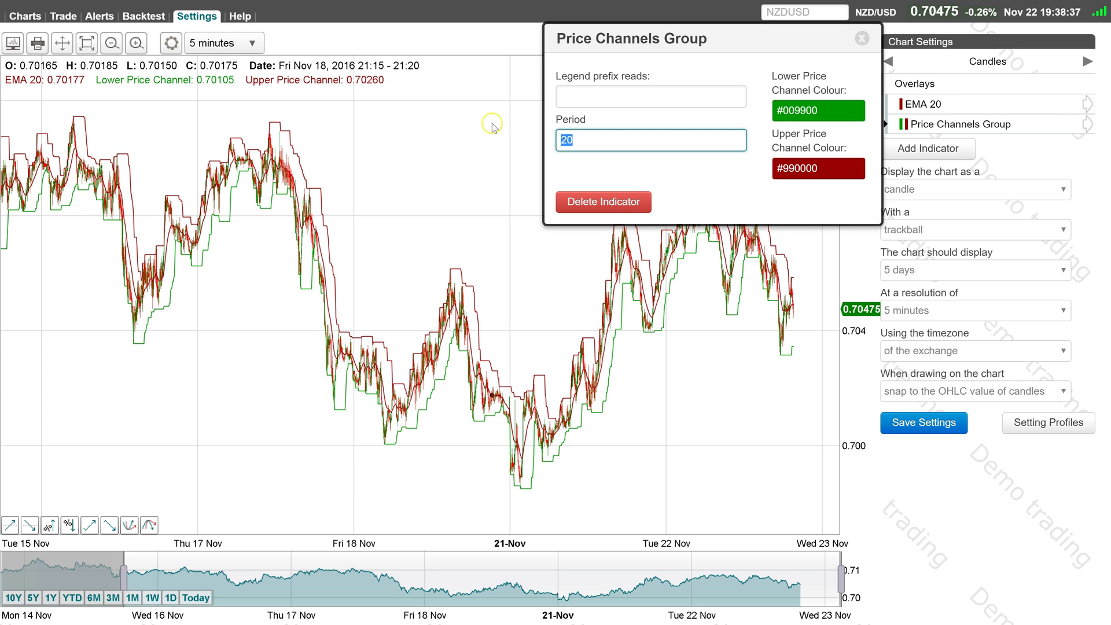
{"action": "left_click", "coordinate": [807, 168]}
{"action": "left_click", "coordinate": [838, 198]}
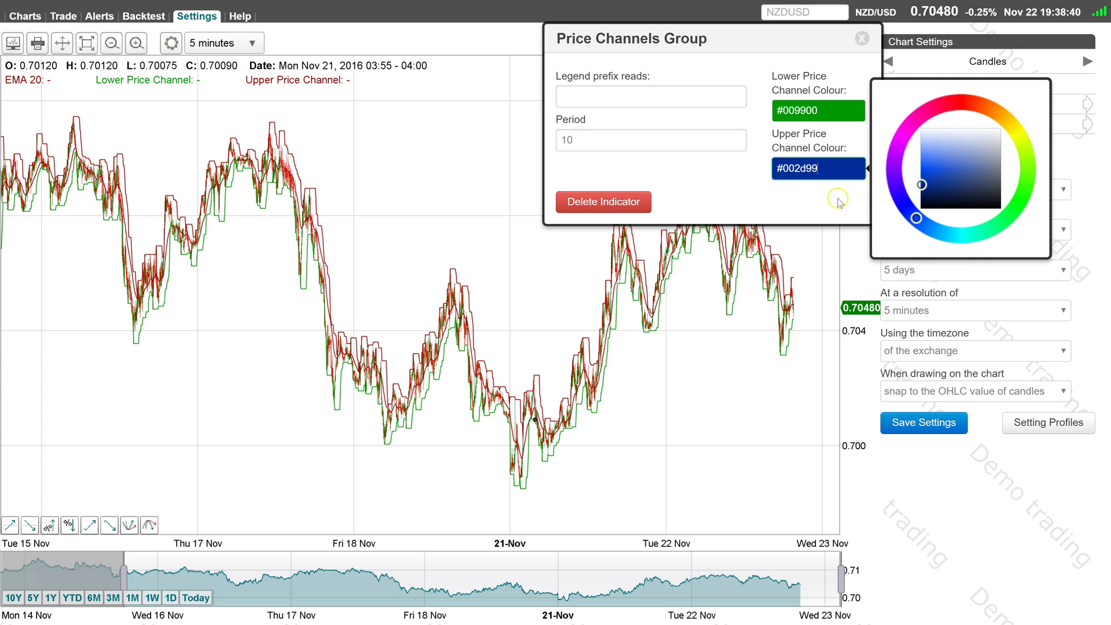
{"action": "left_click", "coordinate": [990, 168]}
Set the chart to show 1 month at 4-hour resolution and save the settings.
{"action": "left_click", "coordinate": [949, 270]}
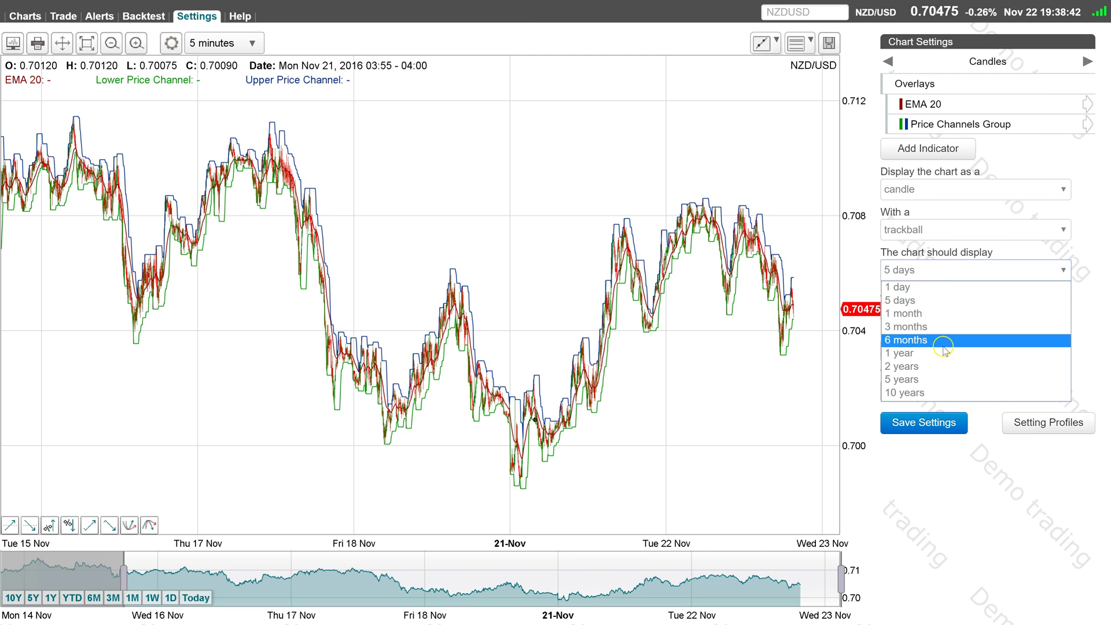
{"action": "left_click", "coordinate": [942, 315]}
{"action": "left_click", "coordinate": [942, 320]}
{"action": "left_click", "coordinate": [938, 354]}
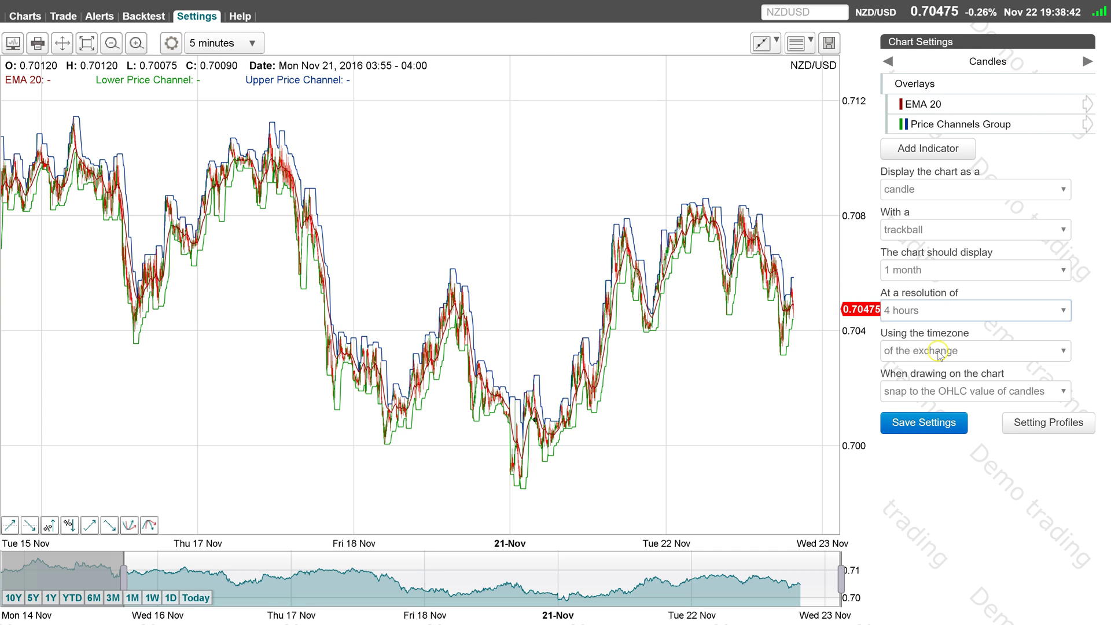
{"action": "left_click", "coordinate": [910, 421]}
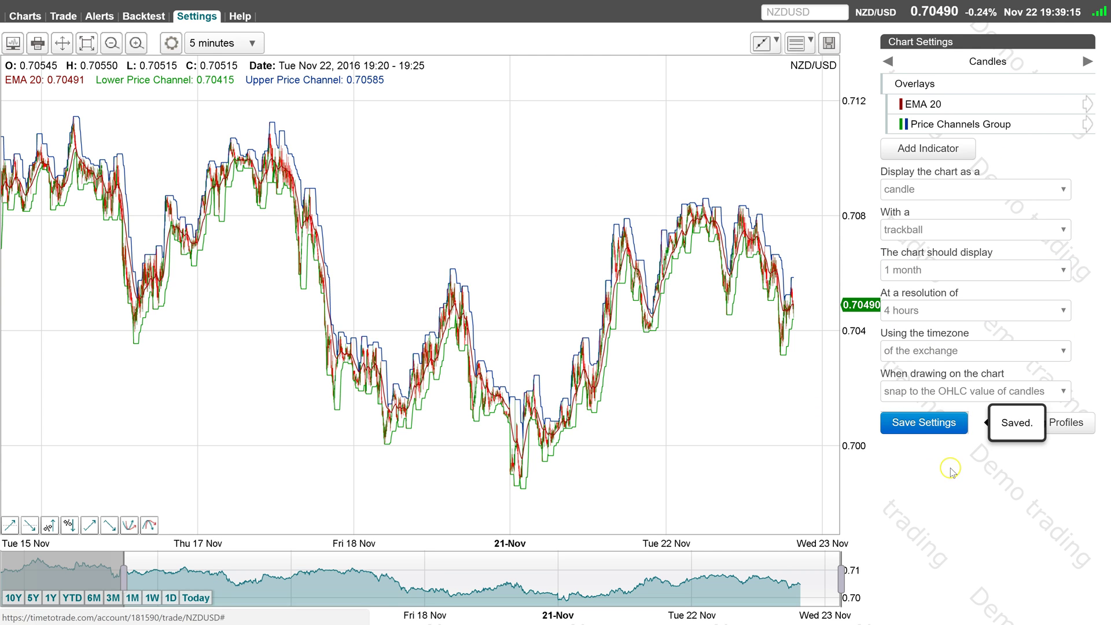
Show the last month of 4-hour NZD/USD candles and open the Alert Builder.
{"action": "left_click", "coordinate": [219, 43]}
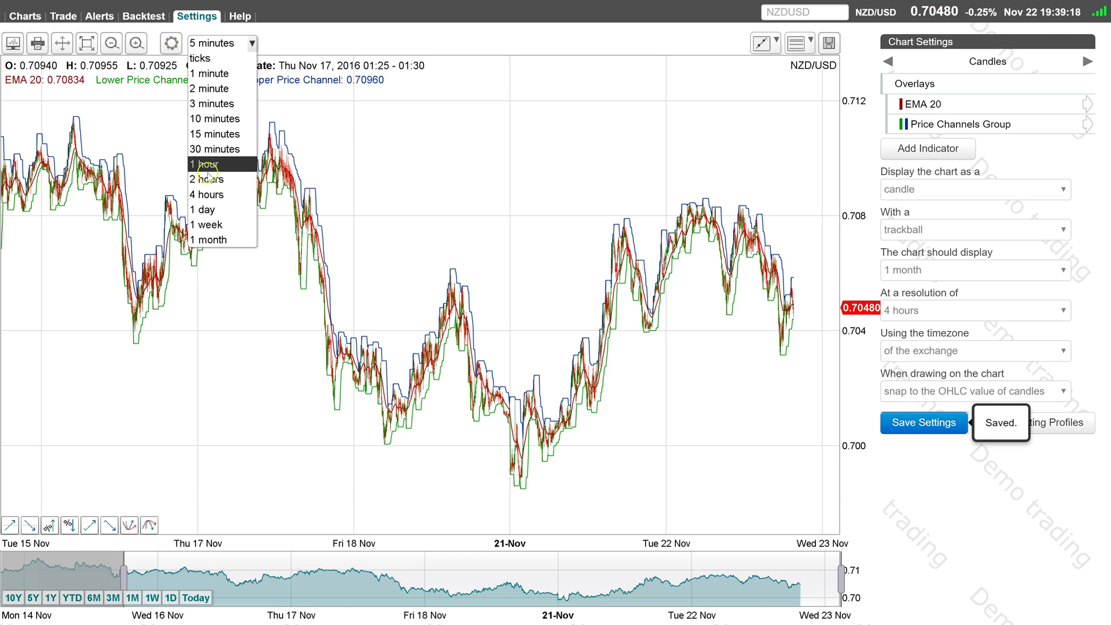
{"action": "left_click", "coordinate": [207, 195]}
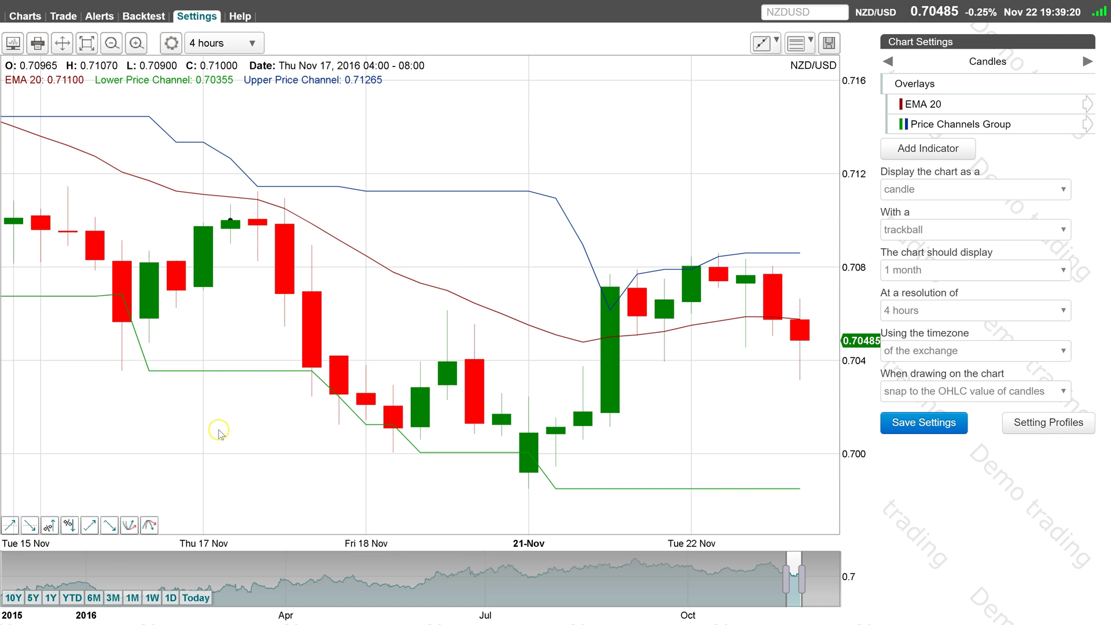
{"action": "left_click", "coordinate": [131, 598]}
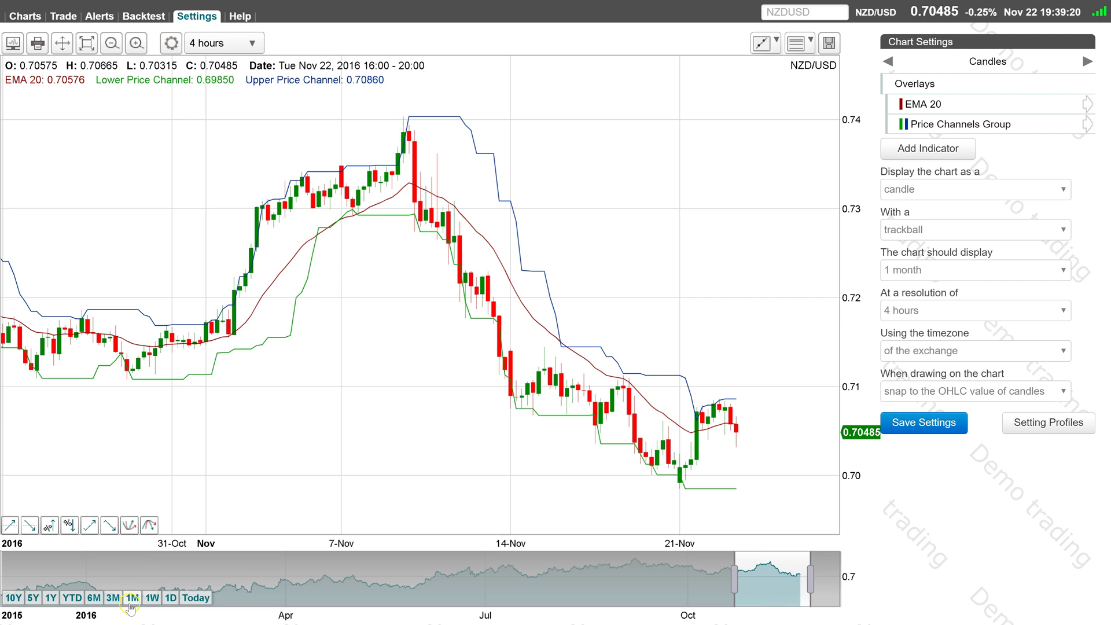
{"action": "left_click", "coordinate": [295, 297]}
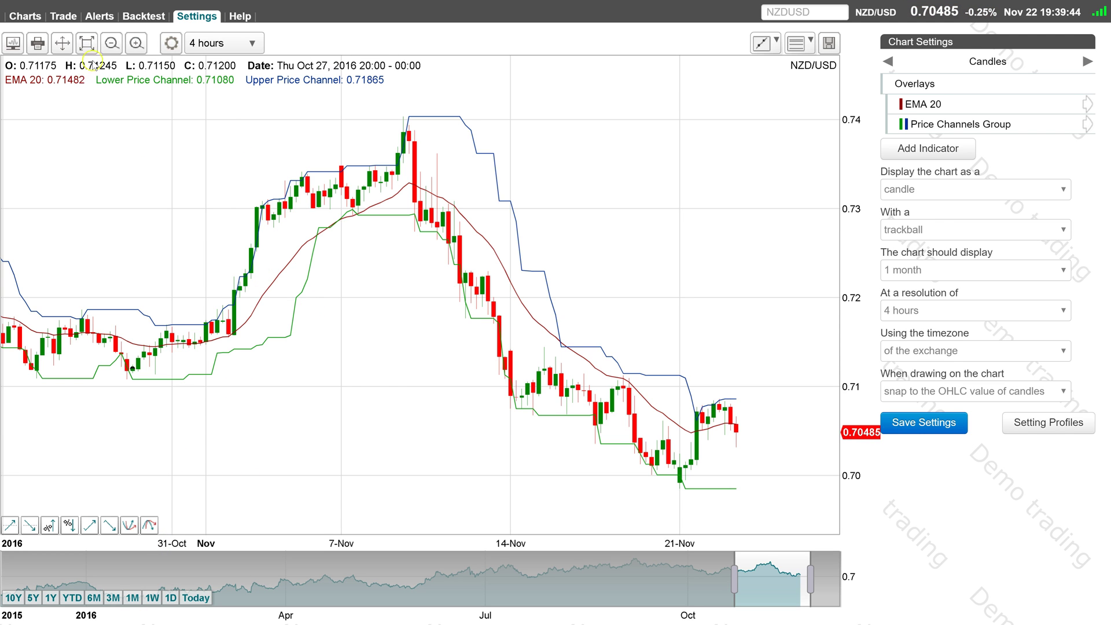
{"action": "left_click", "coordinate": [102, 13]}
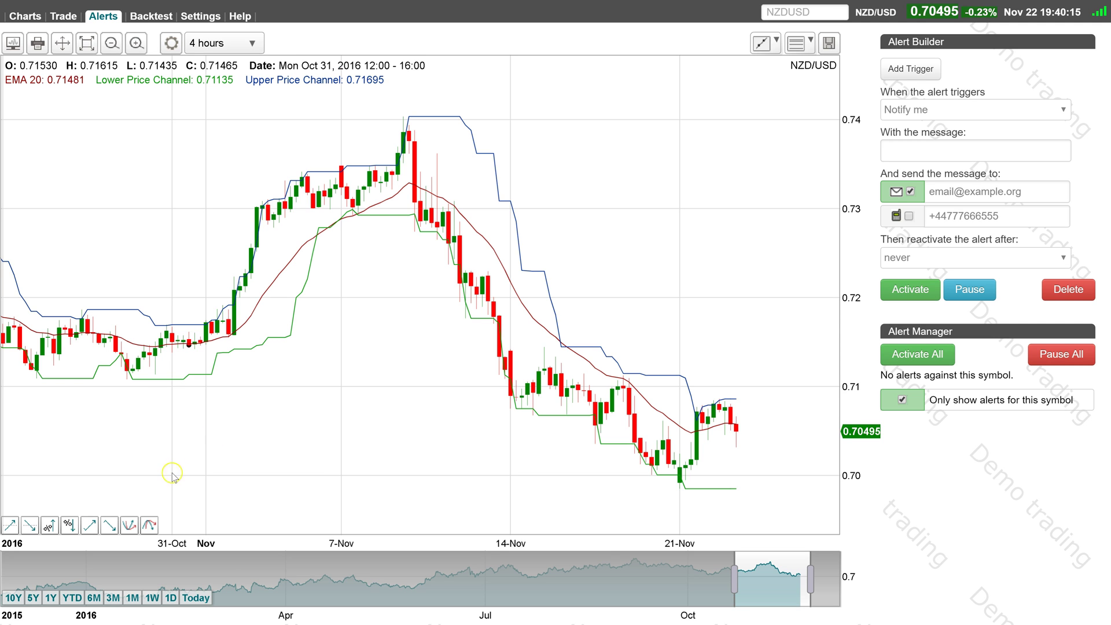
Add a new alert trigger comparing price against EMA 20.
{"action": "left_click", "coordinate": [129, 525]}
{"action": "left_click", "coordinate": [298, 475]}
{"action": "left_click", "coordinate": [298, 486]}
{"action": "left_click", "coordinate": [330, 473]}
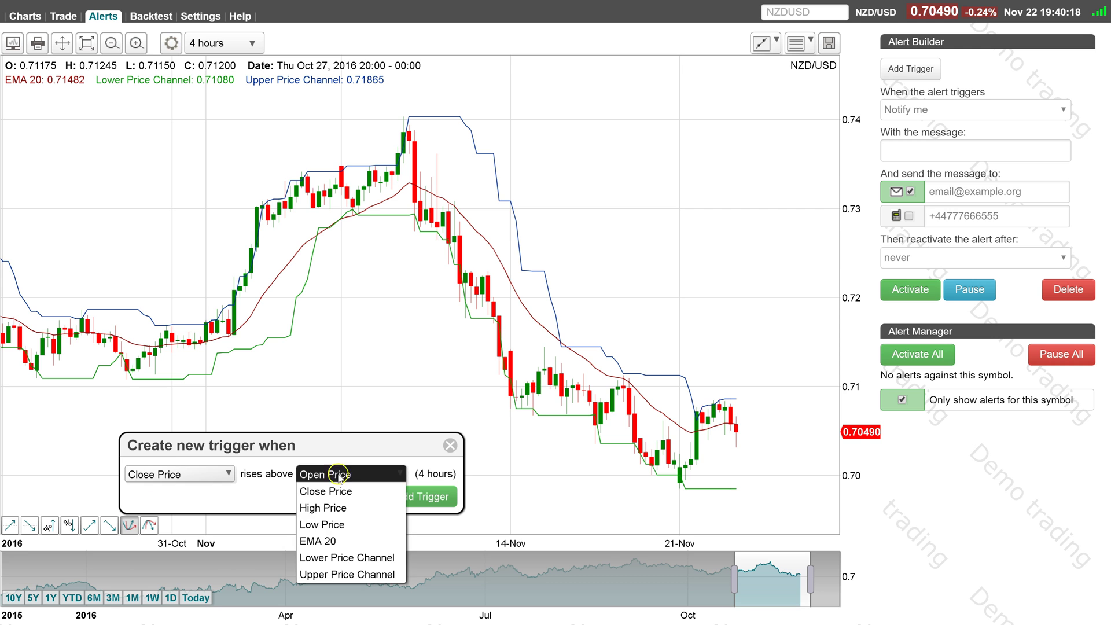
{"action": "left_click", "coordinate": [342, 541]}
{"action": "left_click", "coordinate": [422, 497]}
Make the trigger fire when BODY_TOP falls below EMA 20.
{"action": "left_click", "coordinate": [938, 69]}
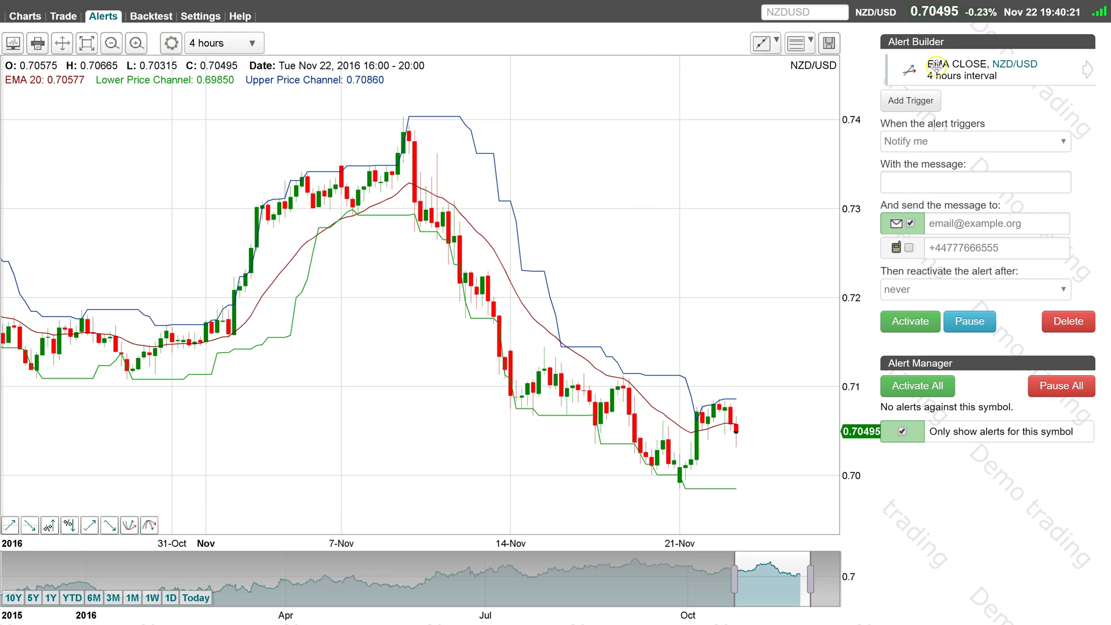
{"action": "left_click", "coordinate": [749, 103]}
{"action": "left_click", "coordinate": [717, 160]}
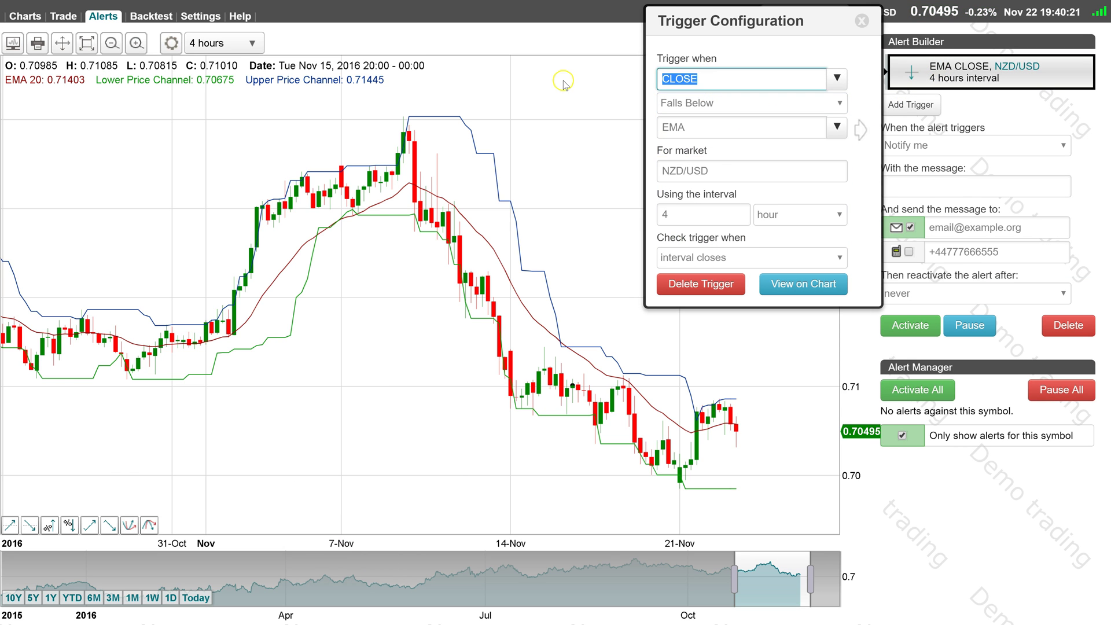
{"action": "type", "text": "top"}
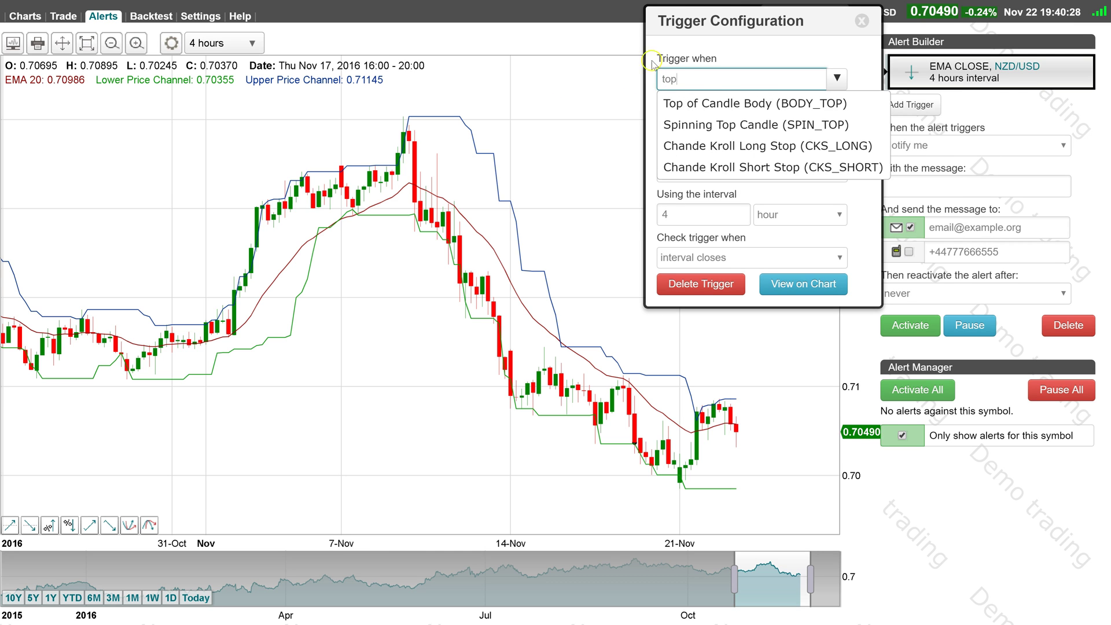
{"action": "left_click", "coordinate": [711, 102]}
{"action": "left_click", "coordinate": [815, 123]}
{"action": "left_click", "coordinate": [982, 113]}
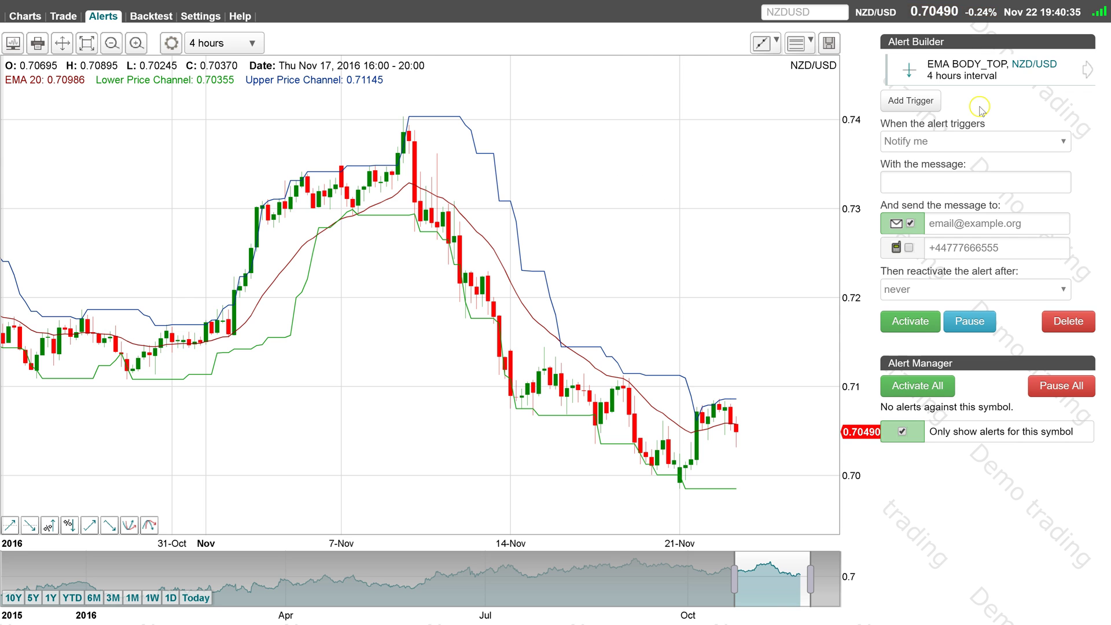
Make the alert spreadbet Sell at Bid, bet size 10, only if no position exists.
{"action": "left_click", "coordinate": [1014, 139]}
{"action": "left_click", "coordinate": [990, 180]}
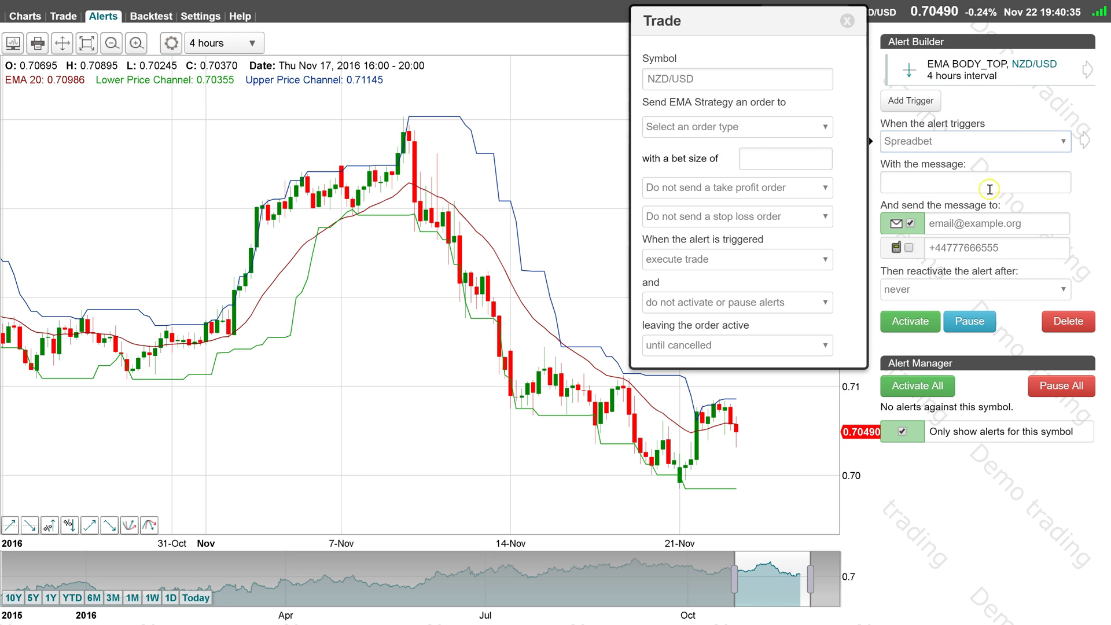
{"action": "left_click", "coordinate": [725, 129]}
{"action": "left_click", "coordinate": [700, 157]}
{"action": "left_click", "coordinate": [707, 127]}
{"action": "left_click", "coordinate": [698, 169]}
{"action": "left_click", "coordinate": [788, 158]}
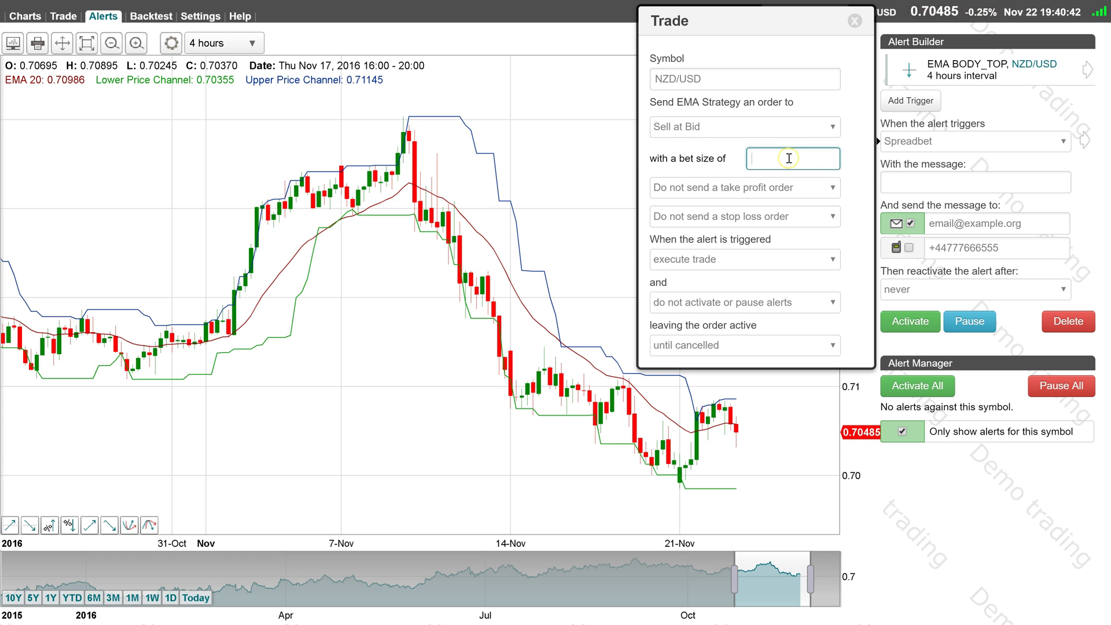
{"action": "type", "text": "10"}
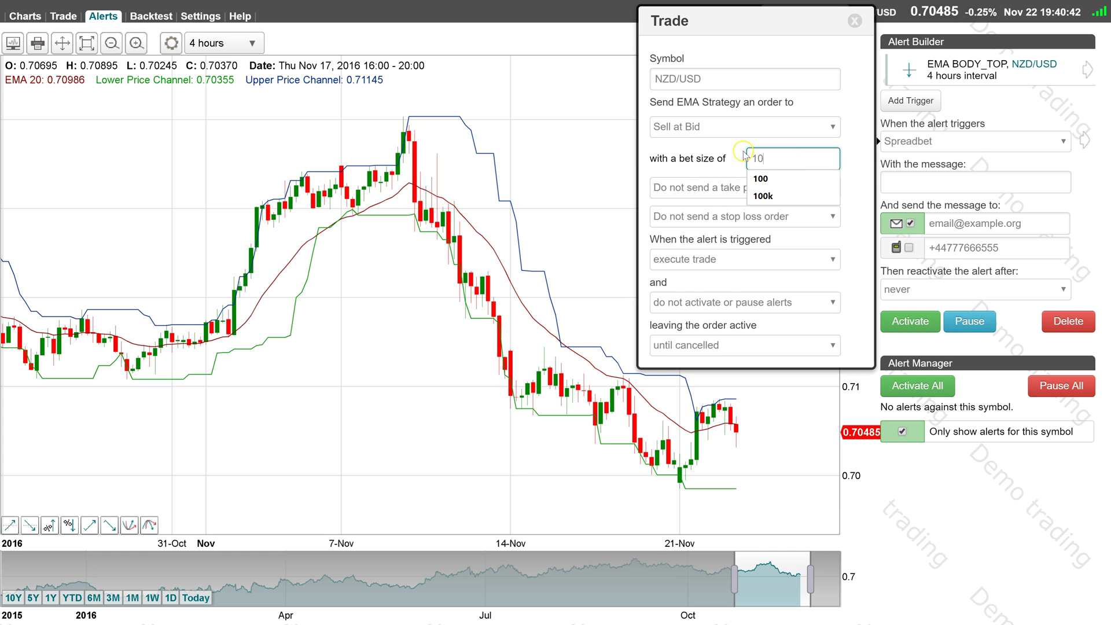
{"action": "left_click", "coordinate": [705, 159]}
{"action": "left_click", "coordinate": [705, 272]}
{"action": "left_click", "coordinate": [705, 287]}
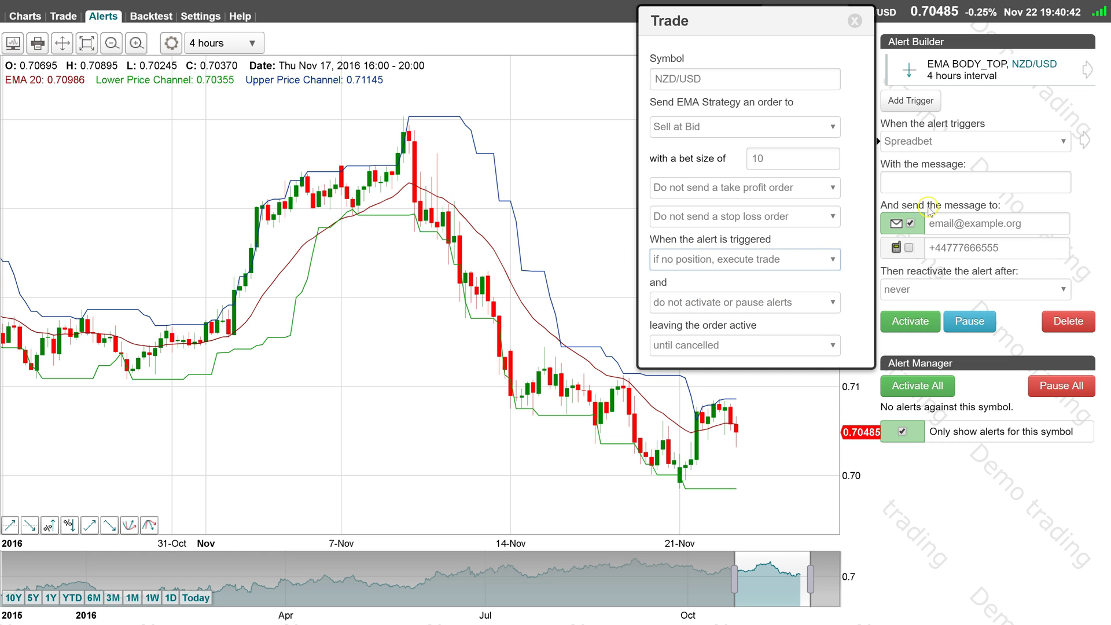
{"action": "left_click", "coordinate": [922, 183]}
Enter the message 'Short Entry' and add SMS delivery, saved as default.
{"action": "type", "text": "S"}
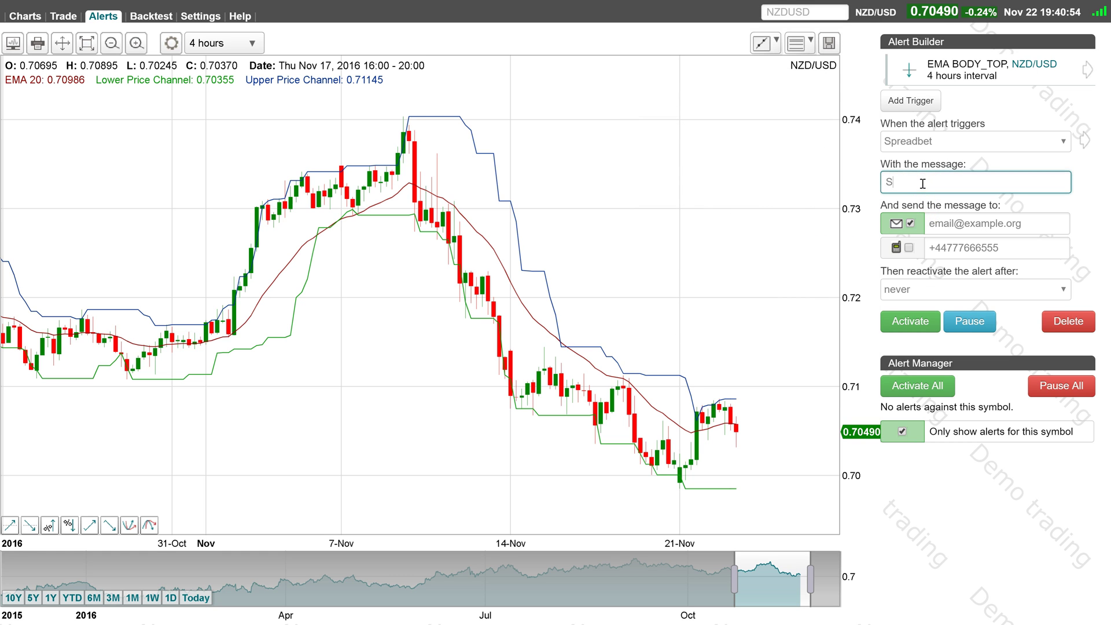
{"action": "type", "text": "hort Entry"}
{"action": "left_click", "coordinate": [916, 250]}
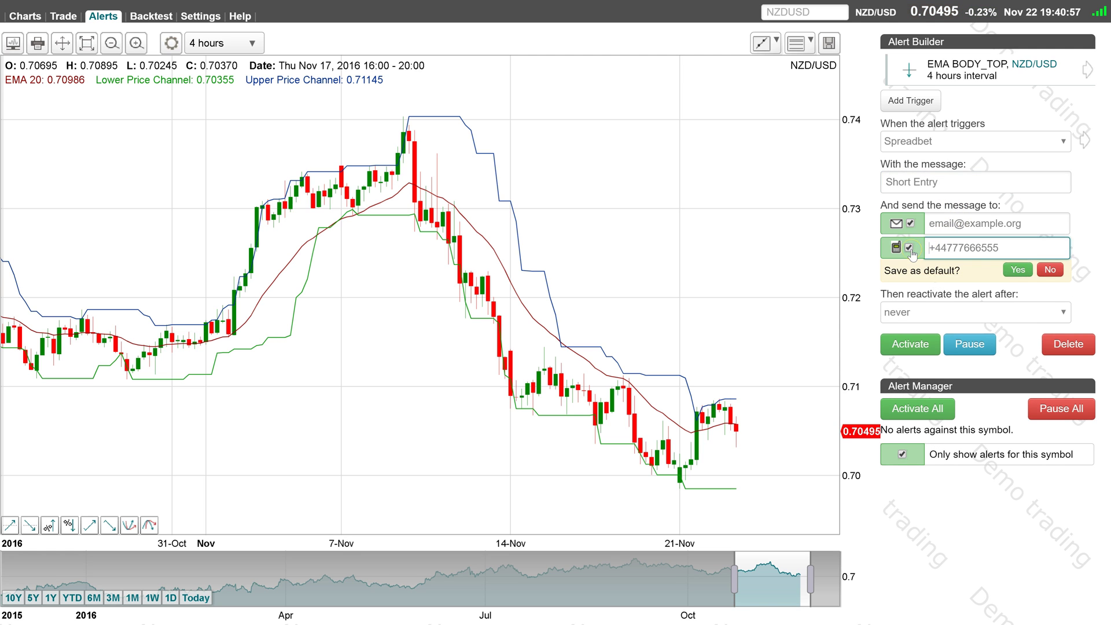
{"action": "left_click", "coordinate": [1019, 270]}
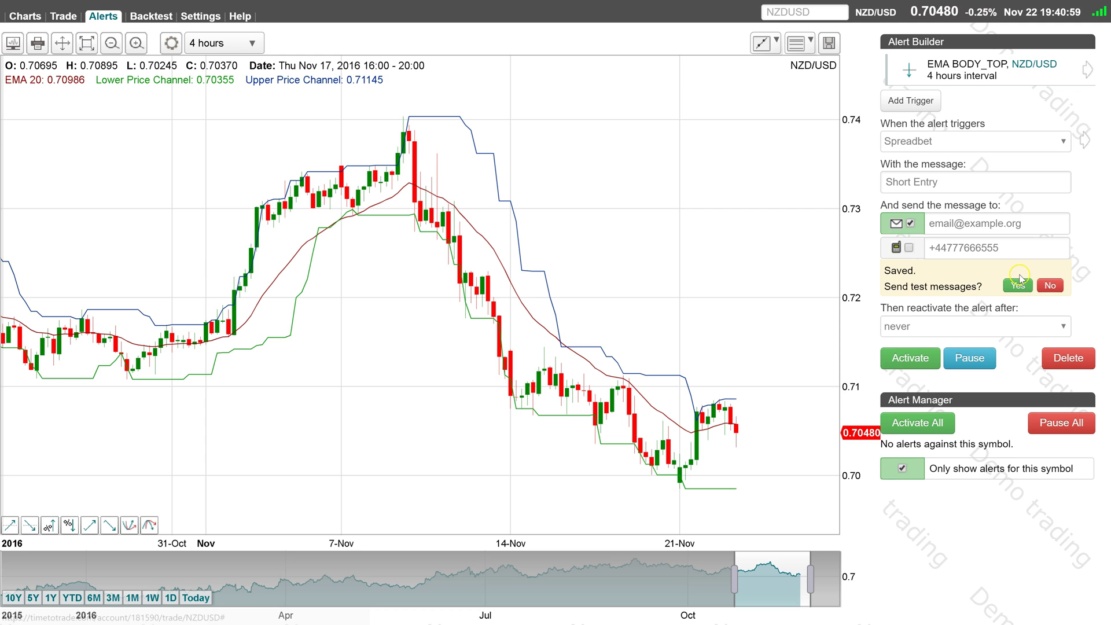
{"action": "left_click", "coordinate": [1051, 287]}
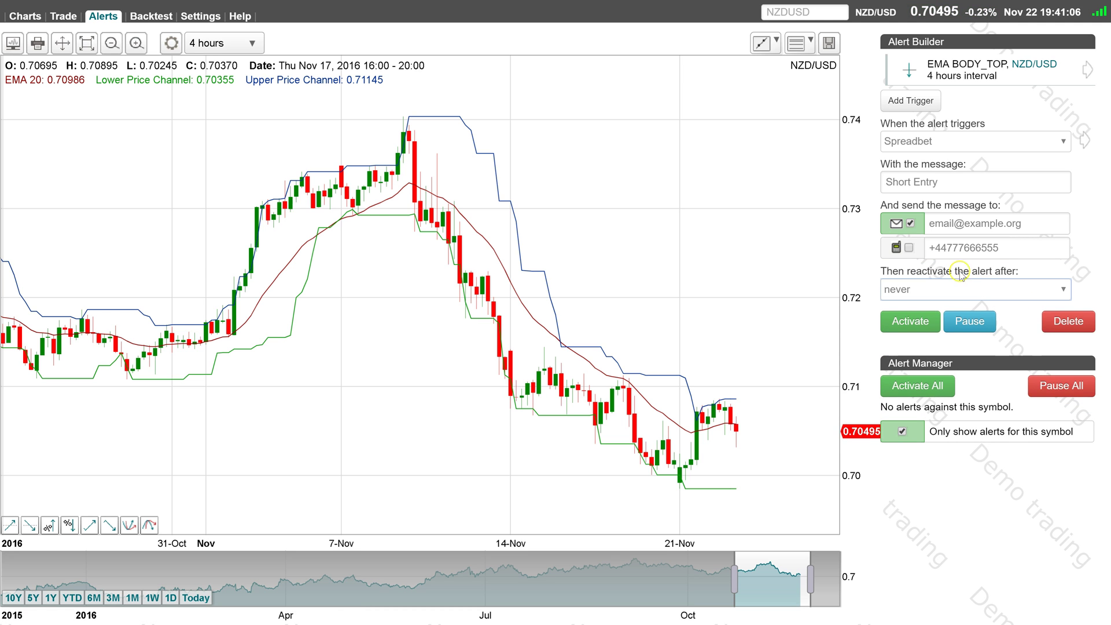
Set the alert to reactivate after 1 minute and save it paused.
{"action": "left_click", "coordinate": [971, 288]}
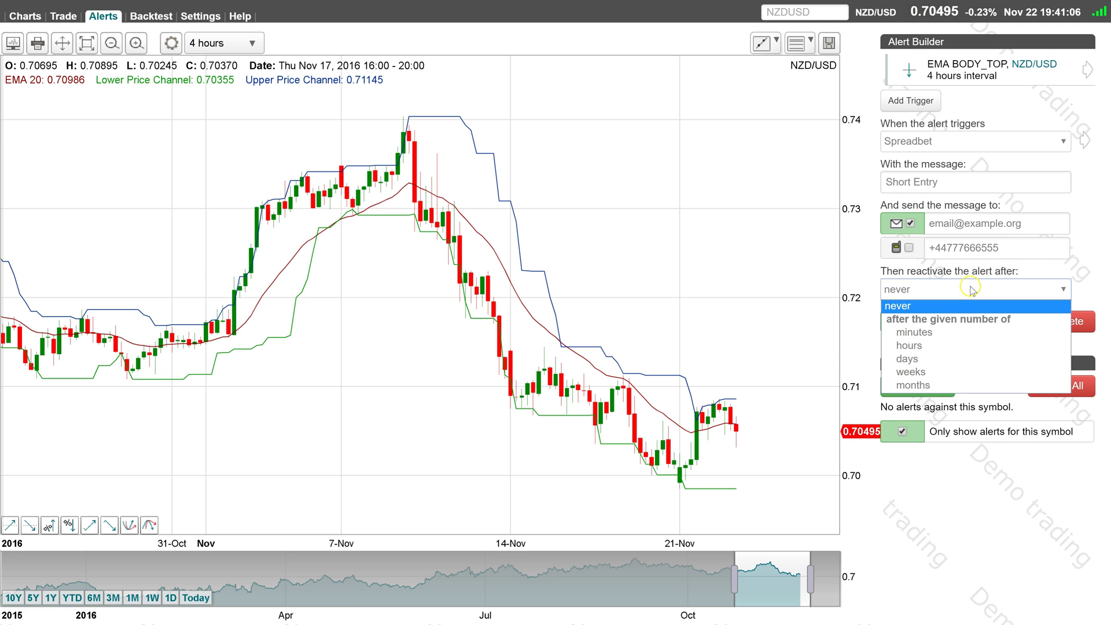
{"action": "left_click", "coordinate": [962, 333]}
{"action": "left_click", "coordinate": [912, 295]}
{"action": "left_click", "coordinate": [1022, 320]}
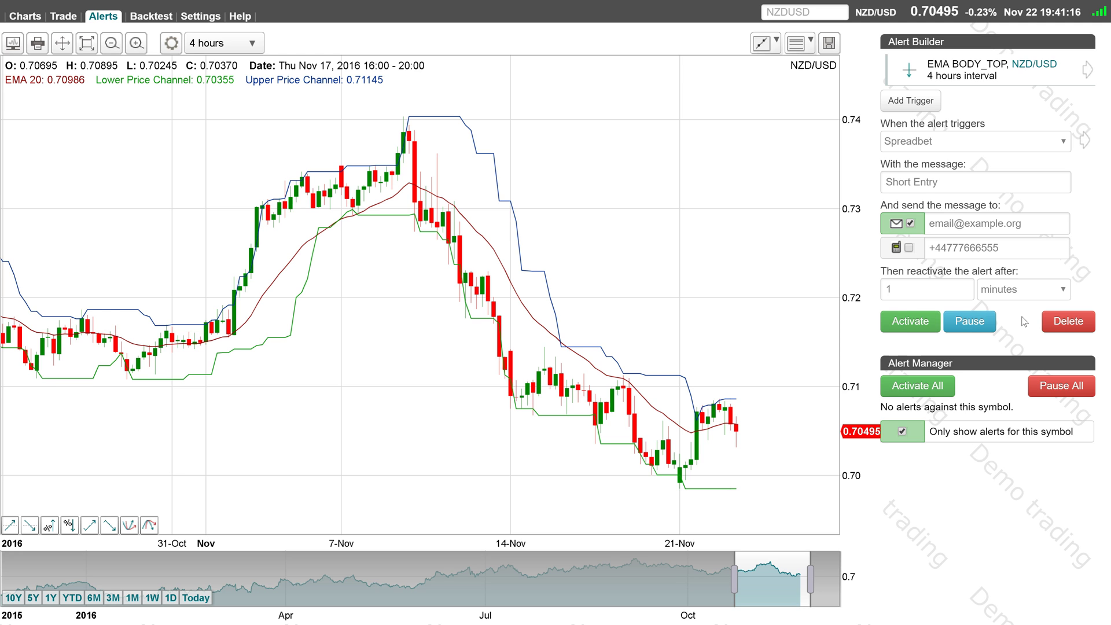
{"action": "left_click", "coordinate": [996, 319]}
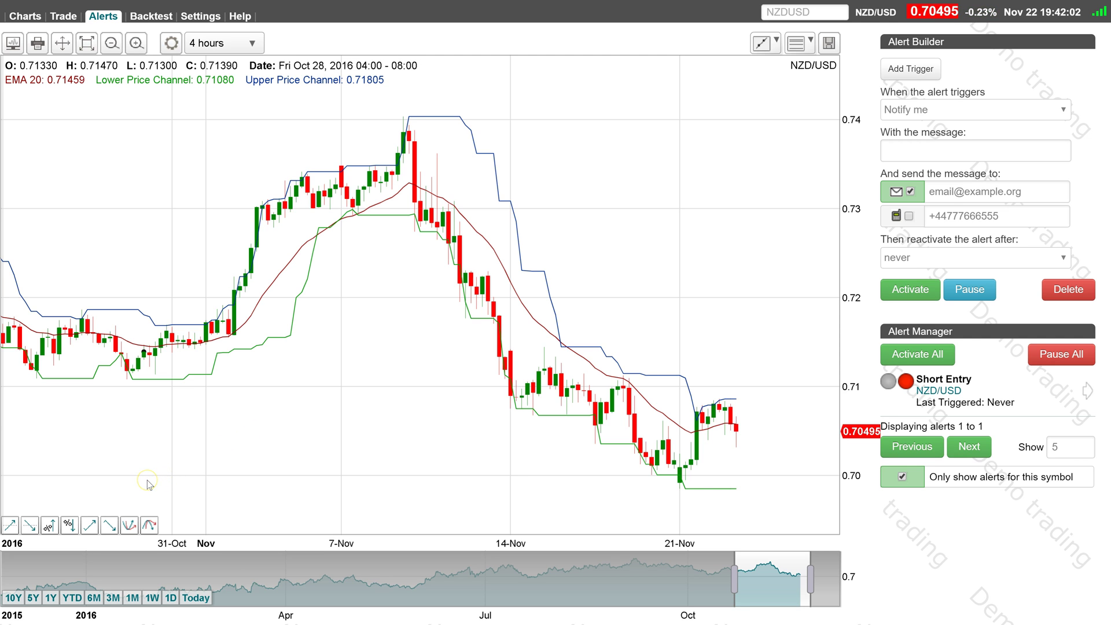
Add a new trigger for price rising above the Upper Price Channel.
{"action": "left_click", "coordinate": [89, 524]}
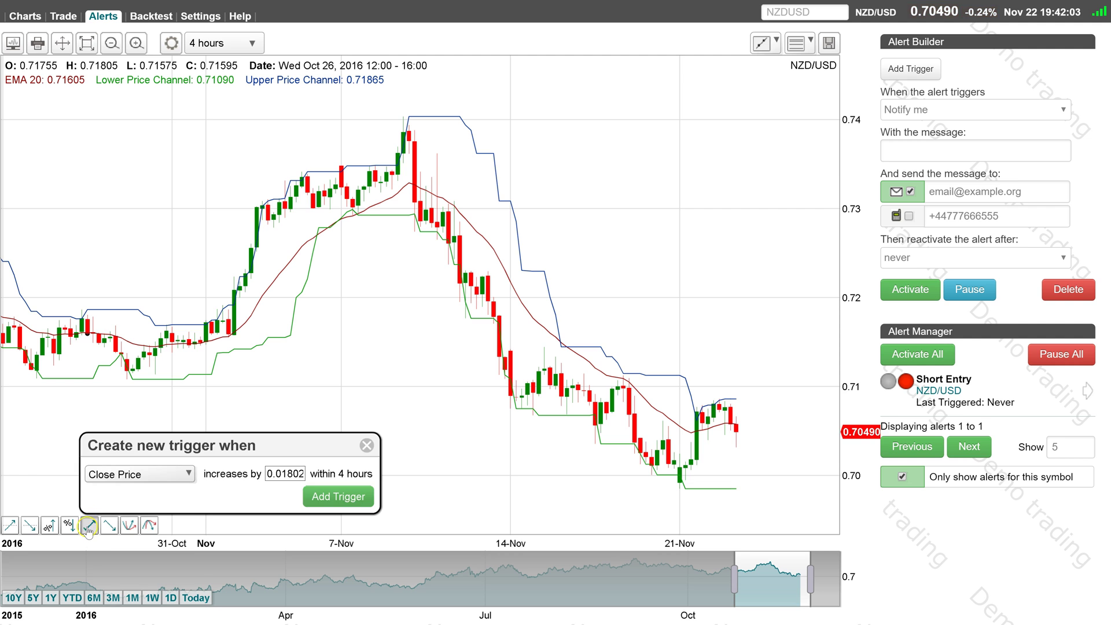
{"action": "left_click", "coordinate": [100, 474]}
{"action": "left_click", "coordinate": [130, 575]}
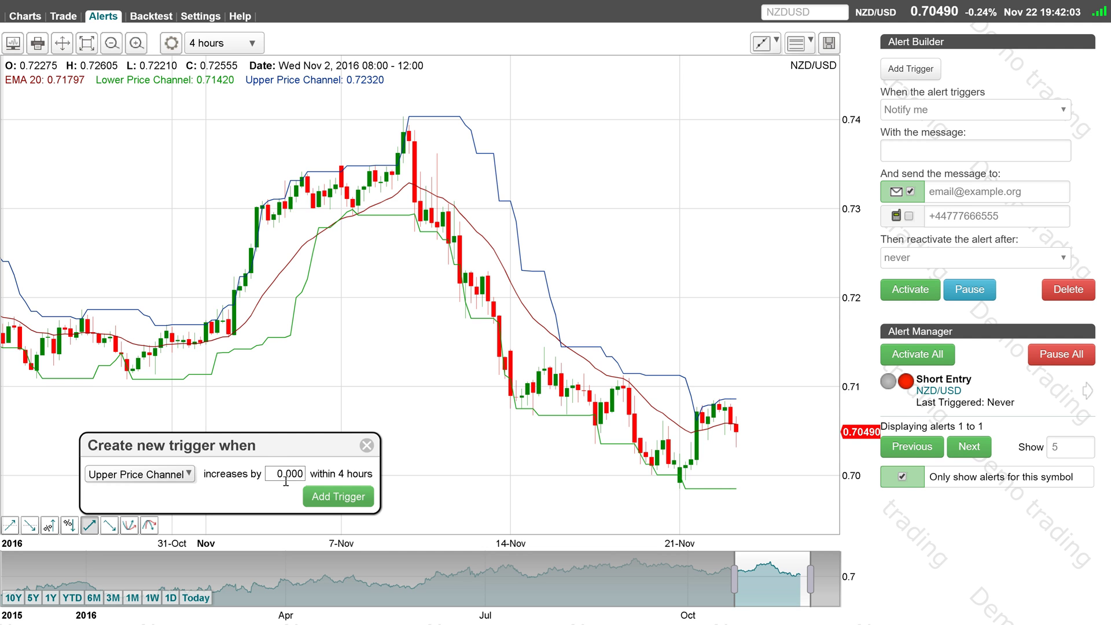
{"action": "left_click", "coordinate": [327, 500]}
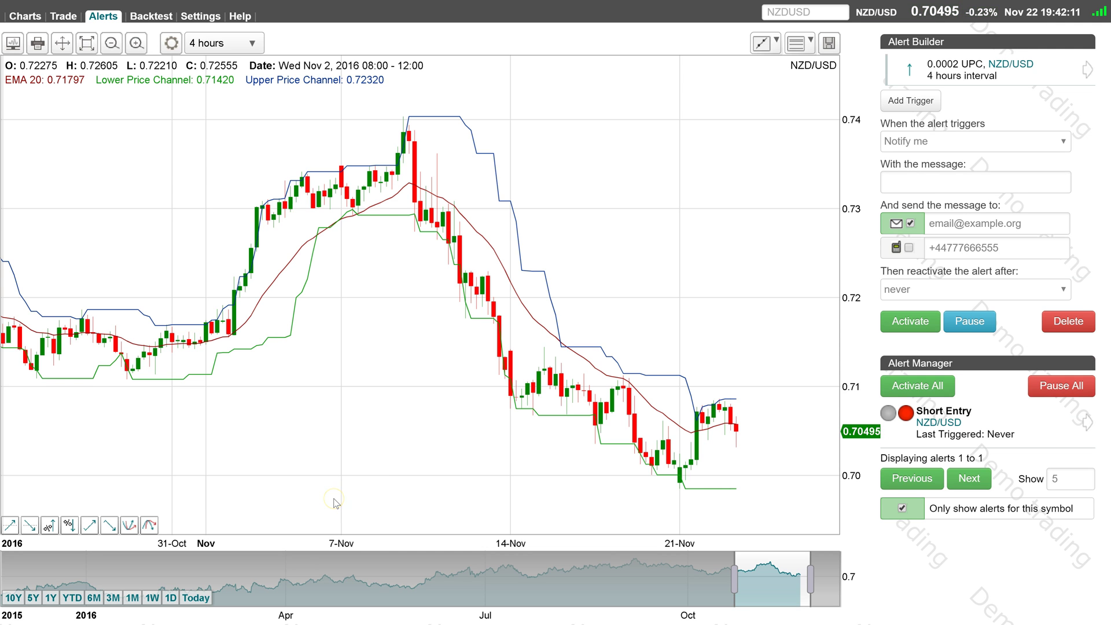
Make the alert spreadbet Close Position, only when a short position exists.
{"action": "left_click", "coordinate": [1035, 146]}
{"action": "left_click", "coordinate": [1017, 179]}
{"action": "left_click", "coordinate": [755, 133]}
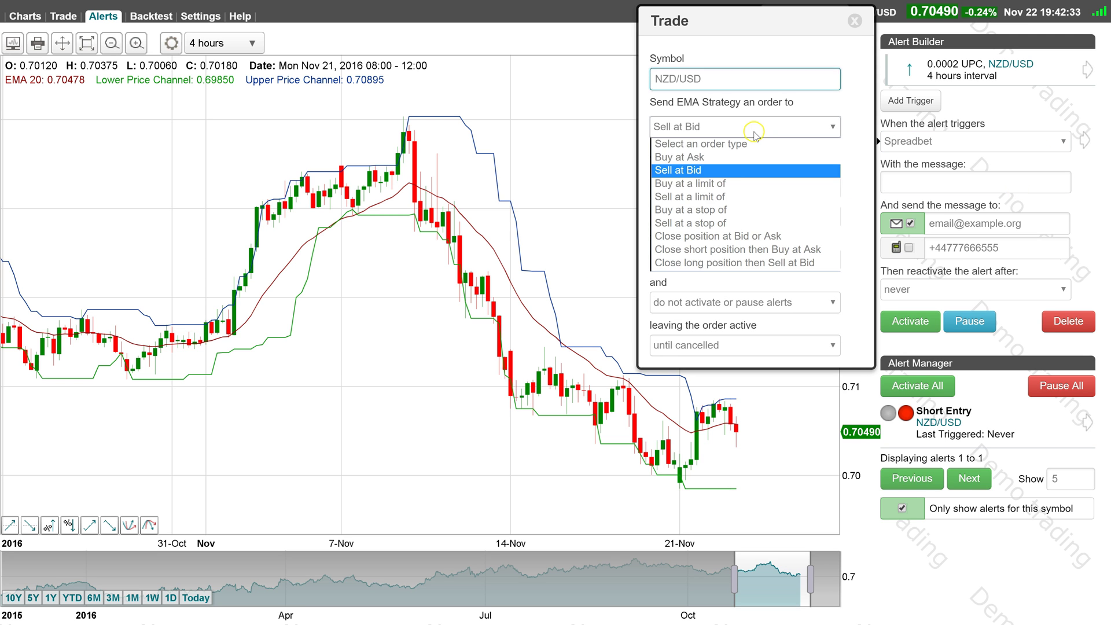
{"action": "left_click", "coordinate": [731, 236]}
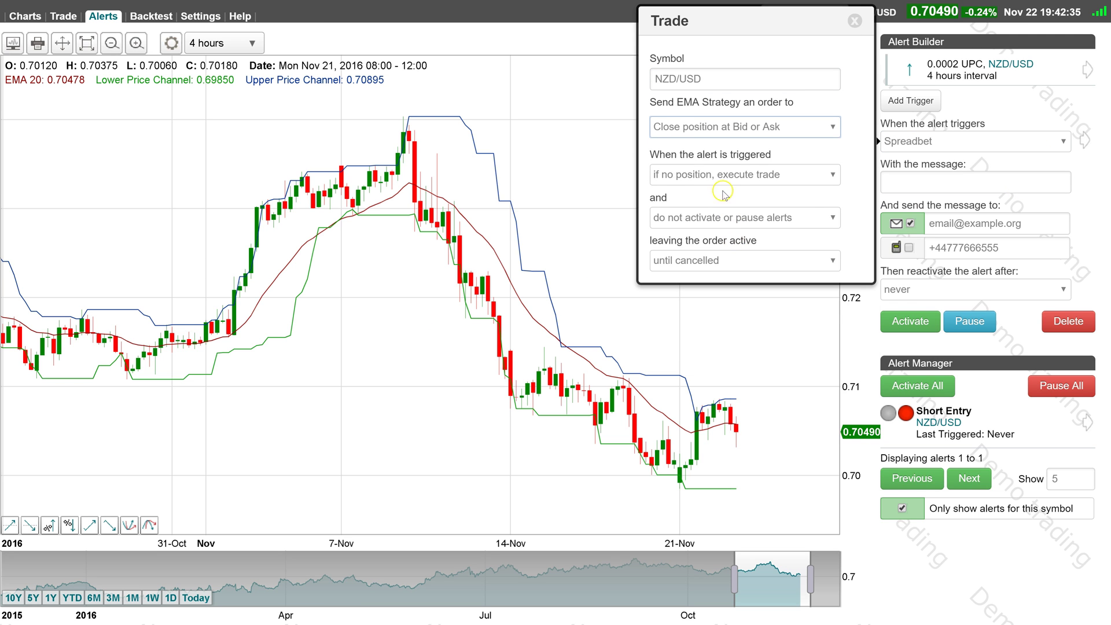
{"action": "left_click", "coordinate": [721, 176]}
{"action": "left_click", "coordinate": [761, 261]}
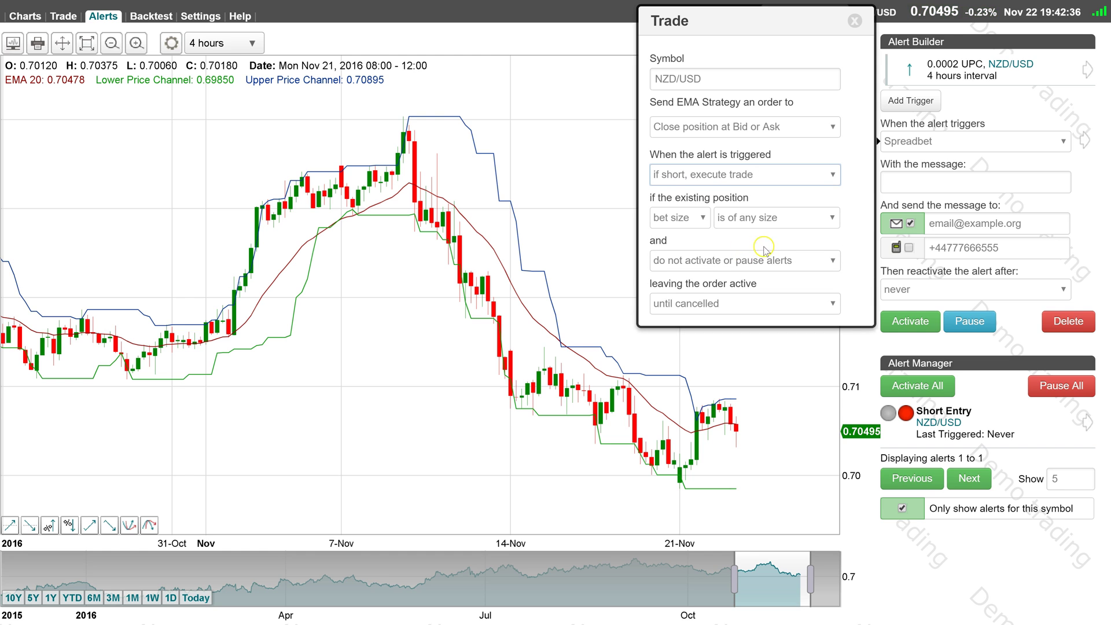
{"action": "left_click", "coordinate": [892, 184]}
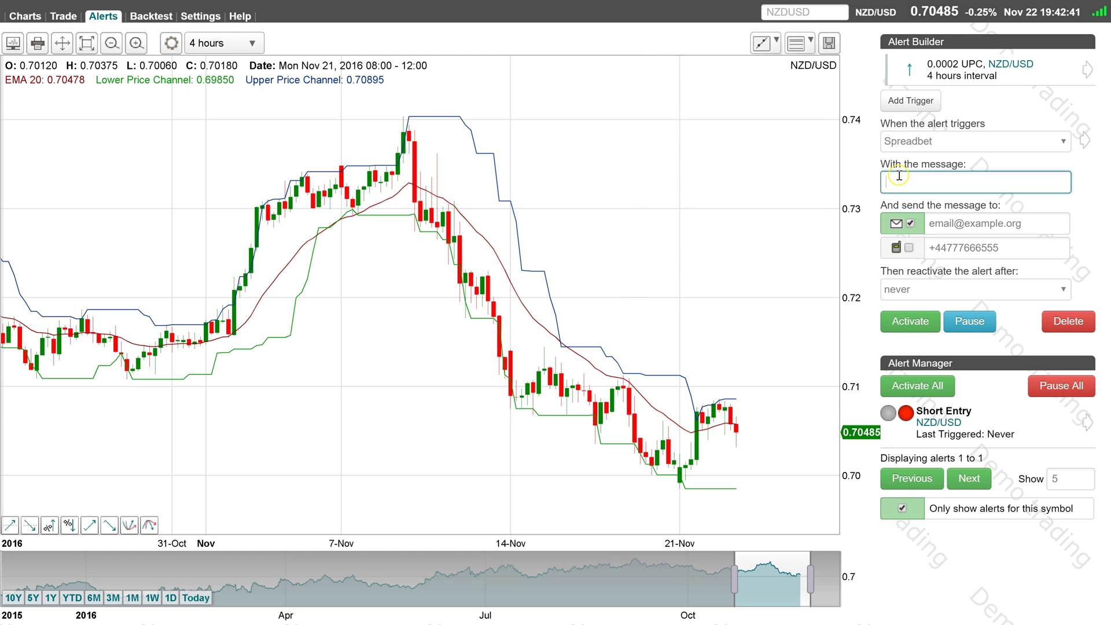
Name it 'Close Short Position', reactivating after 1 minute, and save it paused.
{"action": "type", "text": "Clos"}
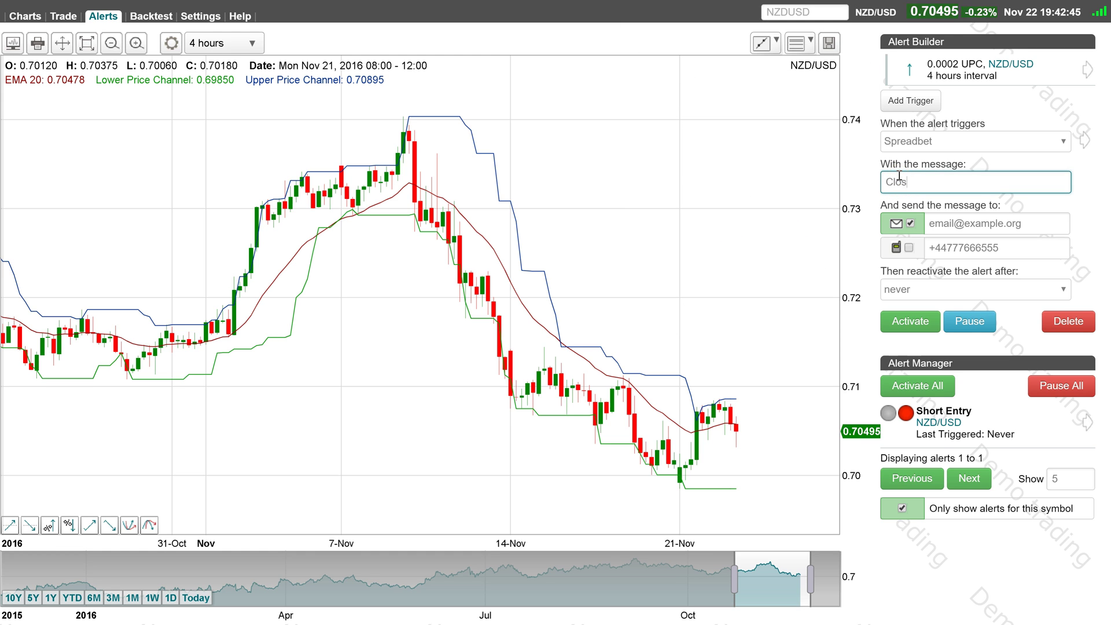
{"action": "type", "text": "e Short Poi"}
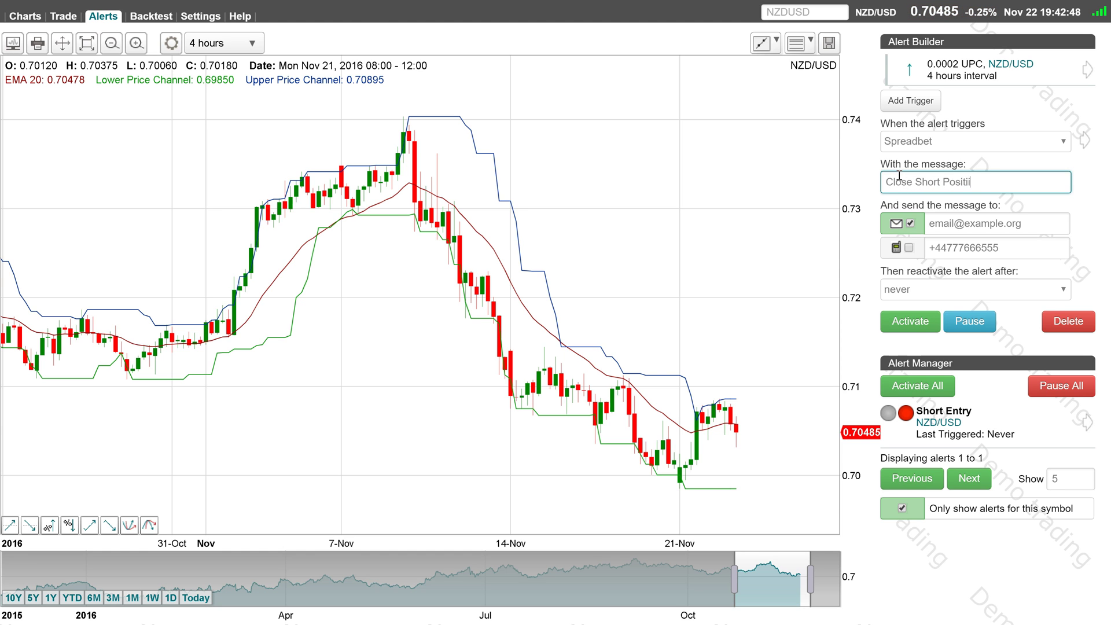
{"action": "left_click", "coordinate": [965, 287]}
{"action": "left_click", "coordinate": [969, 332]}
{"action": "left_click", "coordinate": [979, 328]}
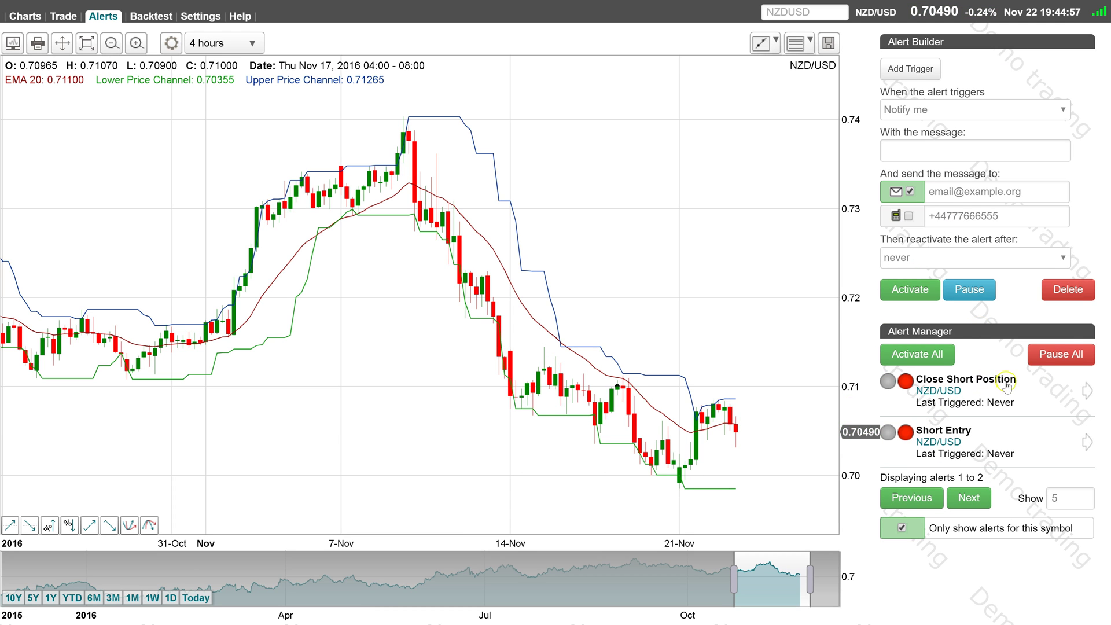
Check both alerts' details and select Short Entry and Close Short Position for backtesting.
{"action": "left_click", "coordinate": [1050, 385]}
{"action": "left_click", "coordinate": [1060, 438]}
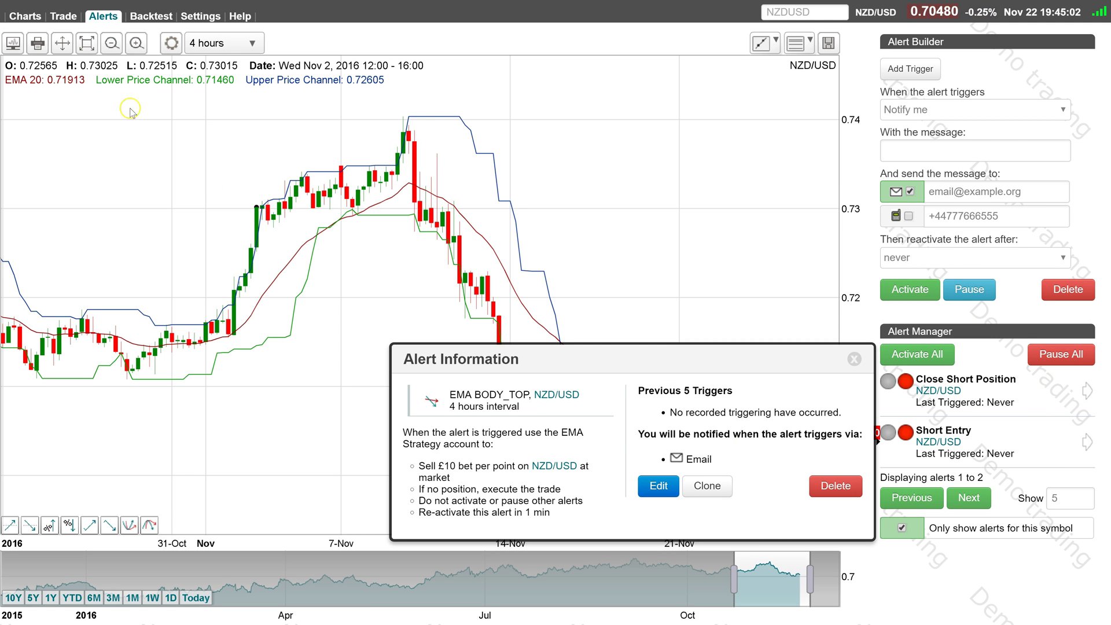
{"action": "left_click", "coordinate": [147, 15]}
{"action": "left_click", "coordinate": [888, 320]}
{"action": "left_click", "coordinate": [888, 291]}
Backtest both alerts and page through the detailed results of 102 trades.
{"action": "left_click", "coordinate": [933, 237]}
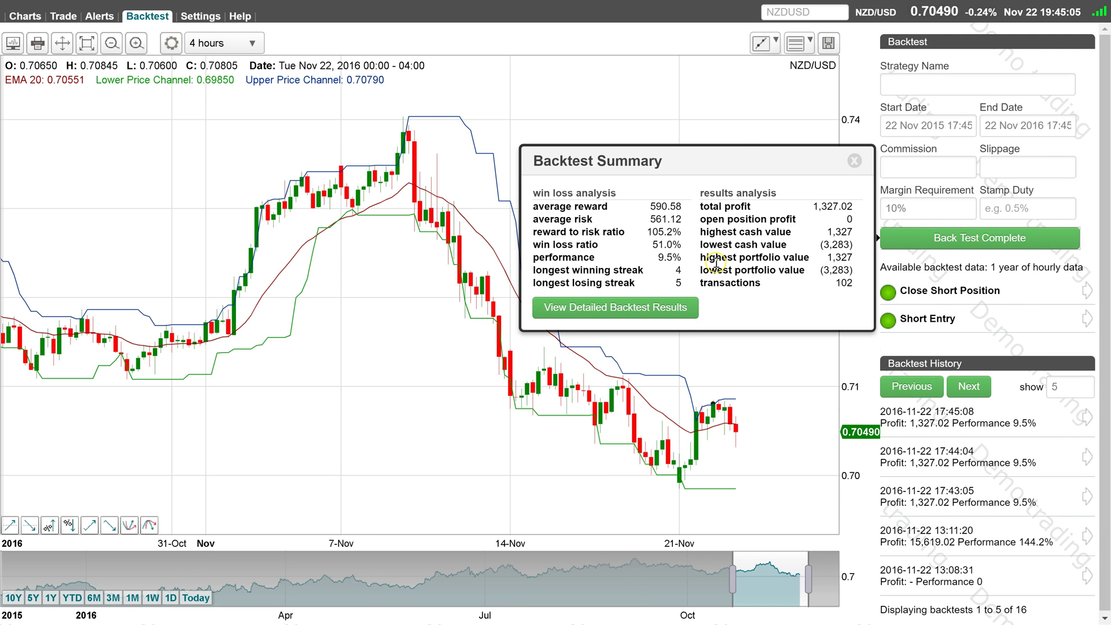
{"action": "left_click", "coordinate": [596, 304]}
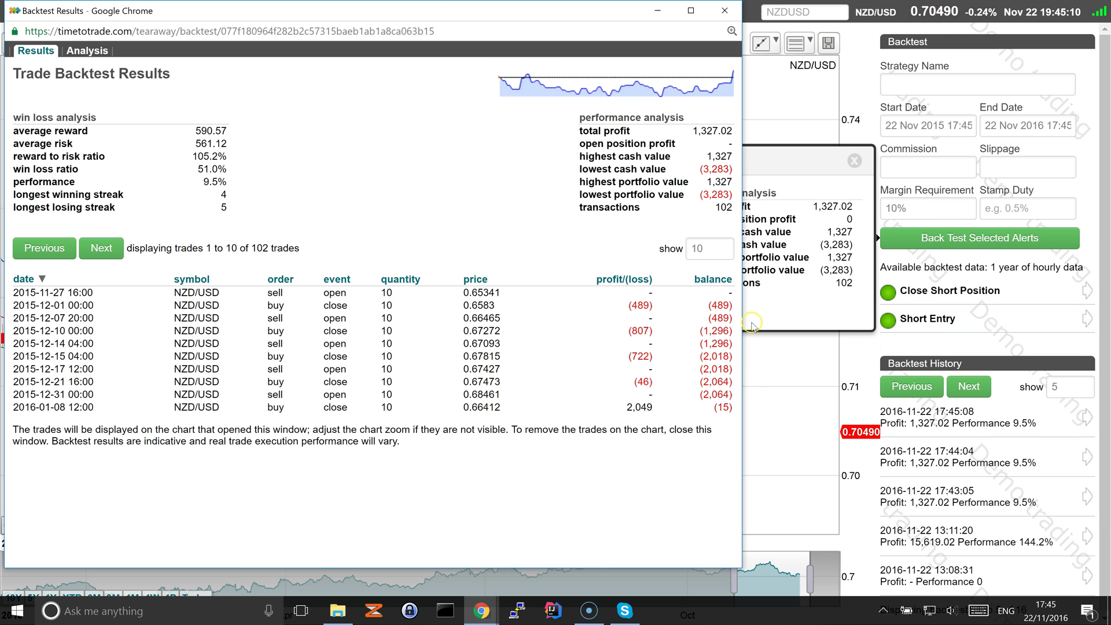
{"action": "left_click", "coordinate": [99, 252]}
{"action": "left_click", "coordinate": [99, 252]}
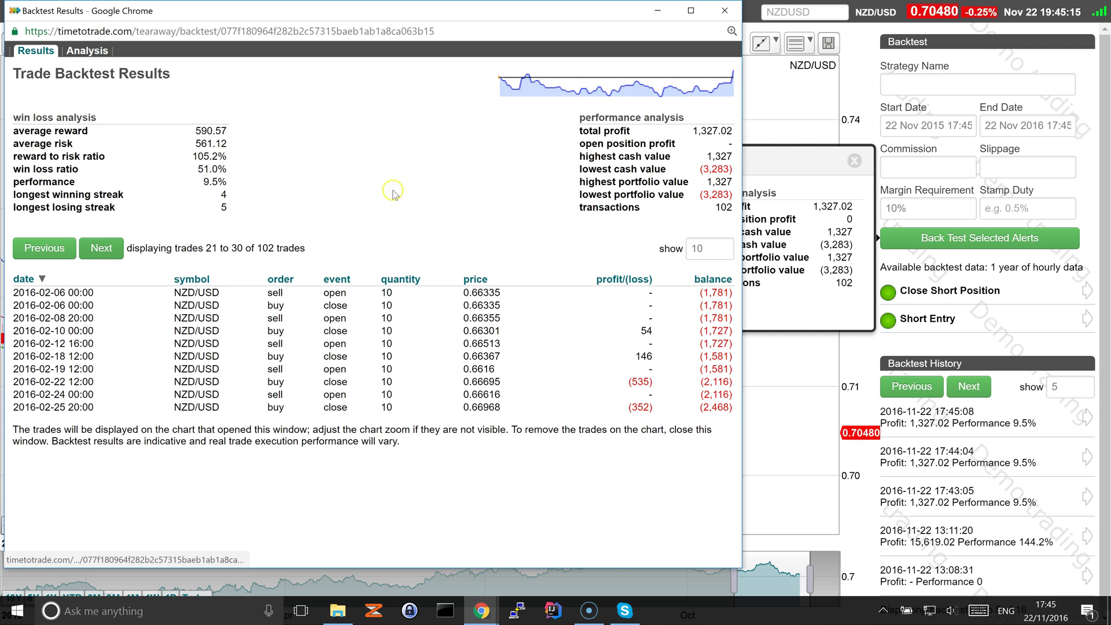
Close the results and summary to show trade markers, then open the Short Entry alert.
{"action": "left_click", "coordinate": [724, 10]}
{"action": "left_click", "coordinate": [728, 98]}
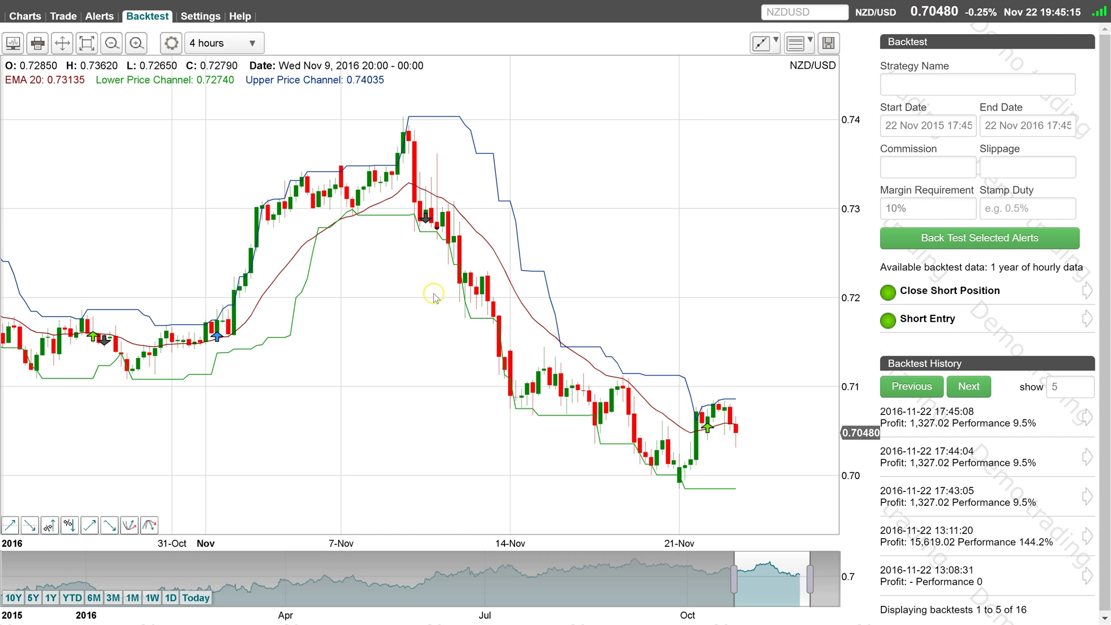
{"action": "mouse_move", "coordinate": [711, 431]}
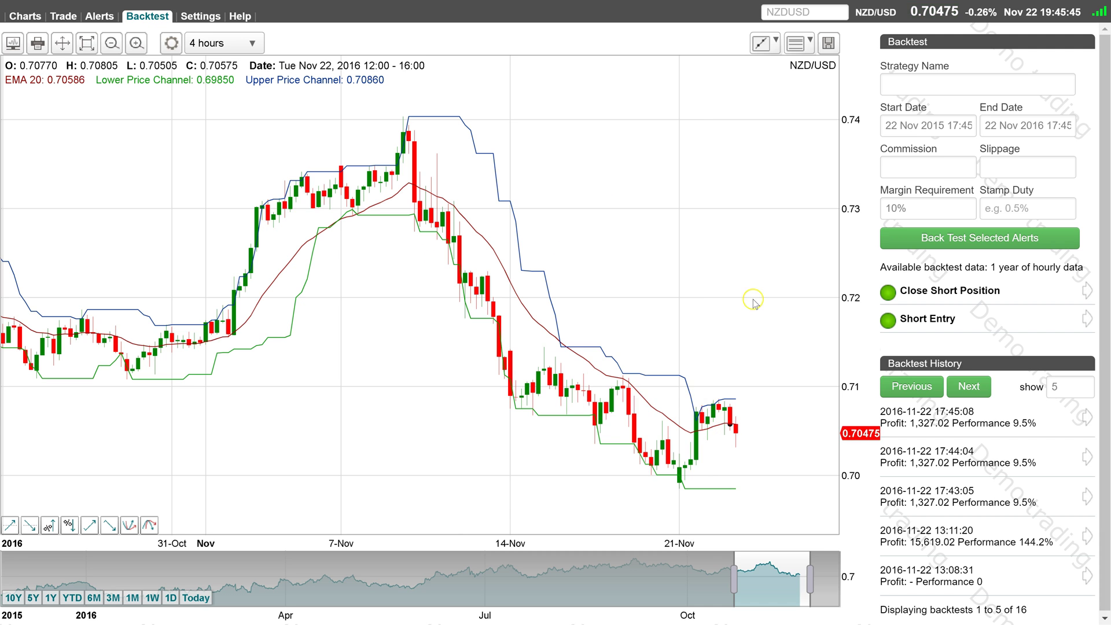
{"action": "left_click", "coordinate": [924, 331]}
Clone Short Entry and change its trigger to BODY_BTM Rises Above EMA.
{"action": "left_click", "coordinate": [694, 370]}
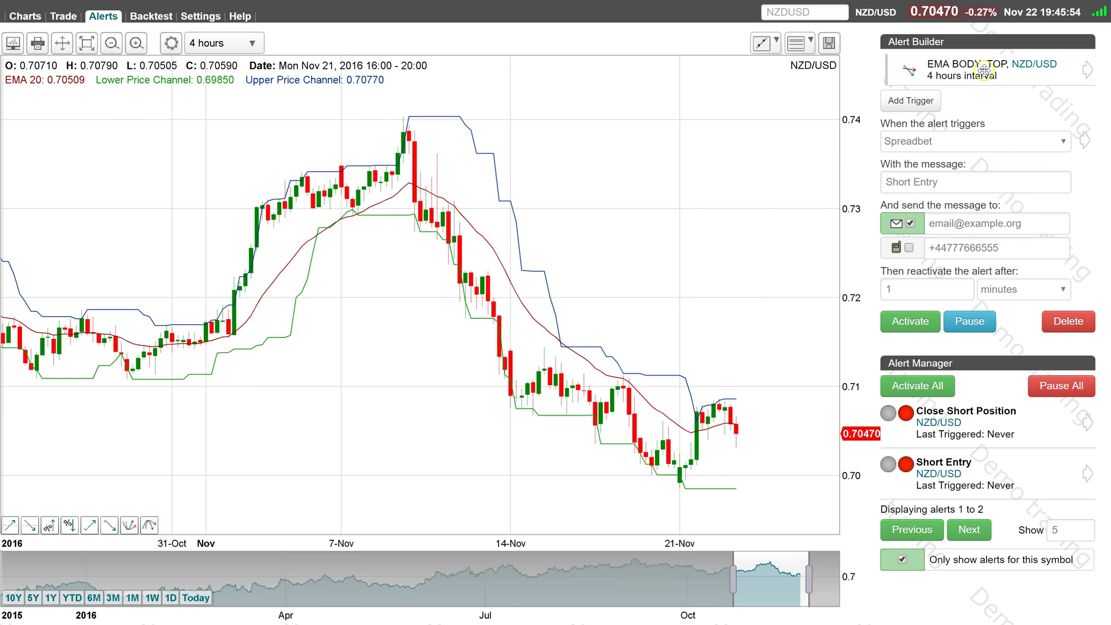
{"action": "left_click", "coordinate": [984, 69]}
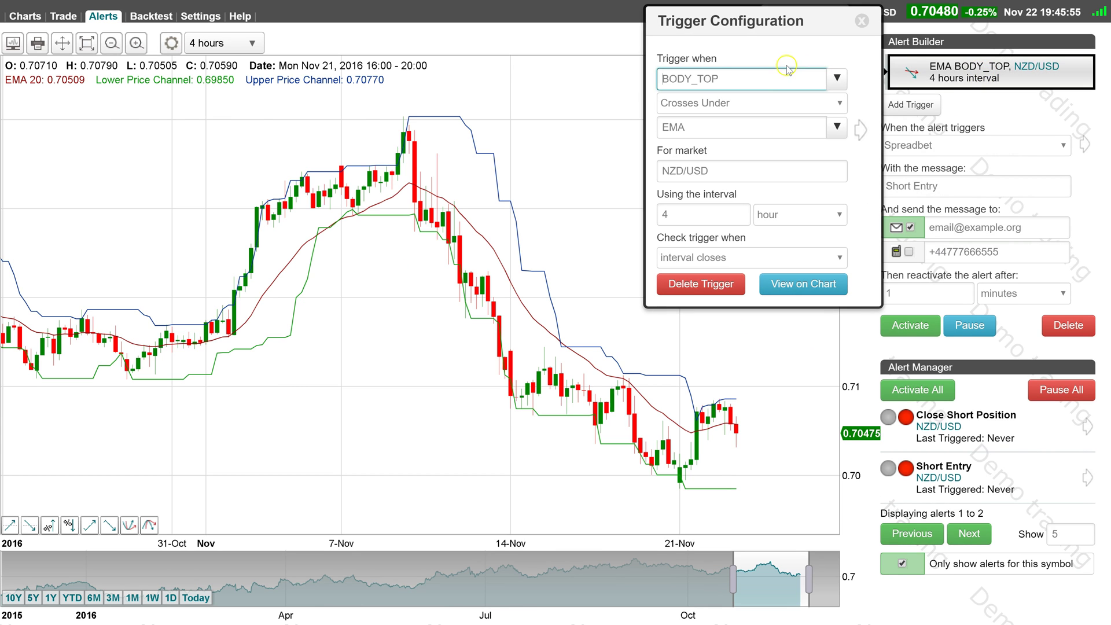
{"action": "type", "text": "bottom"}
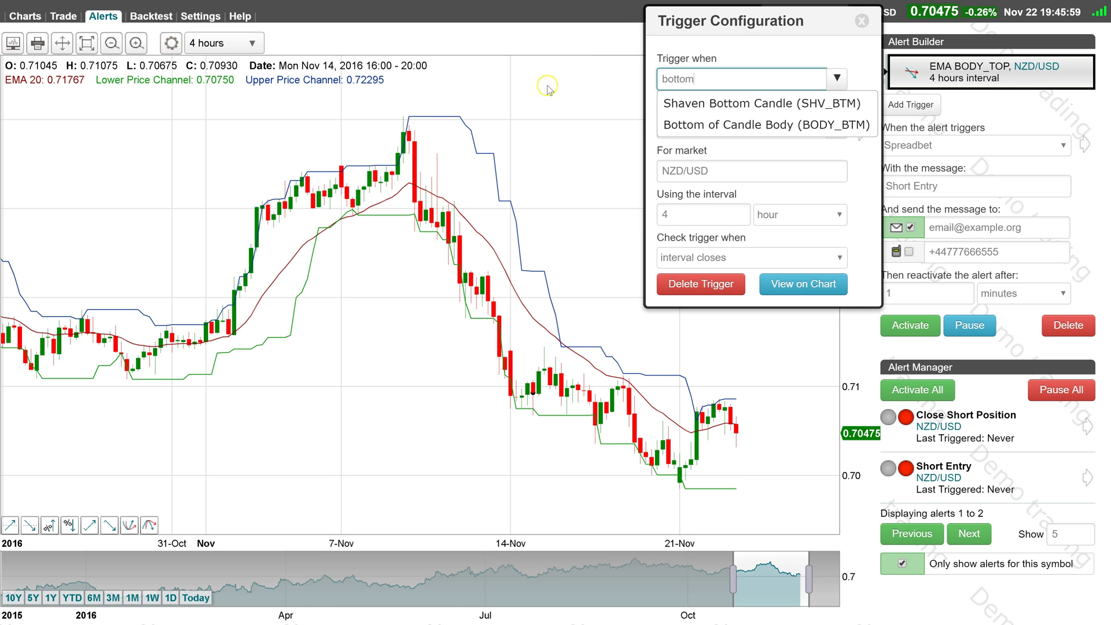
{"action": "left_click", "coordinate": [684, 123]}
{"action": "left_click", "coordinate": [701, 105]}
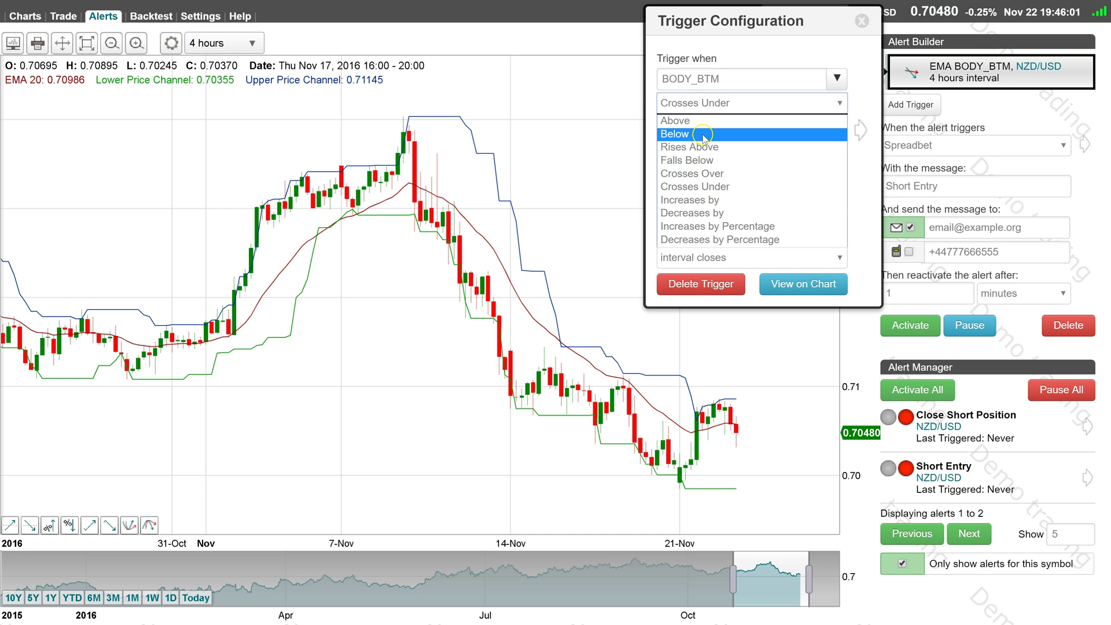
{"action": "left_click", "coordinate": [719, 147]}
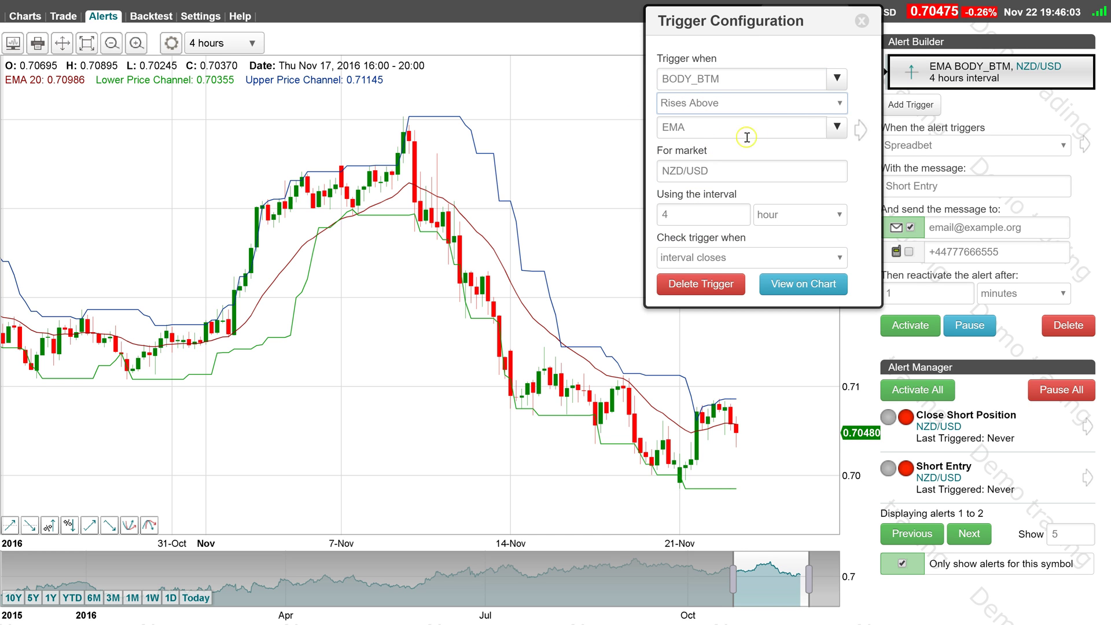
{"action": "left_click", "coordinate": [995, 116]}
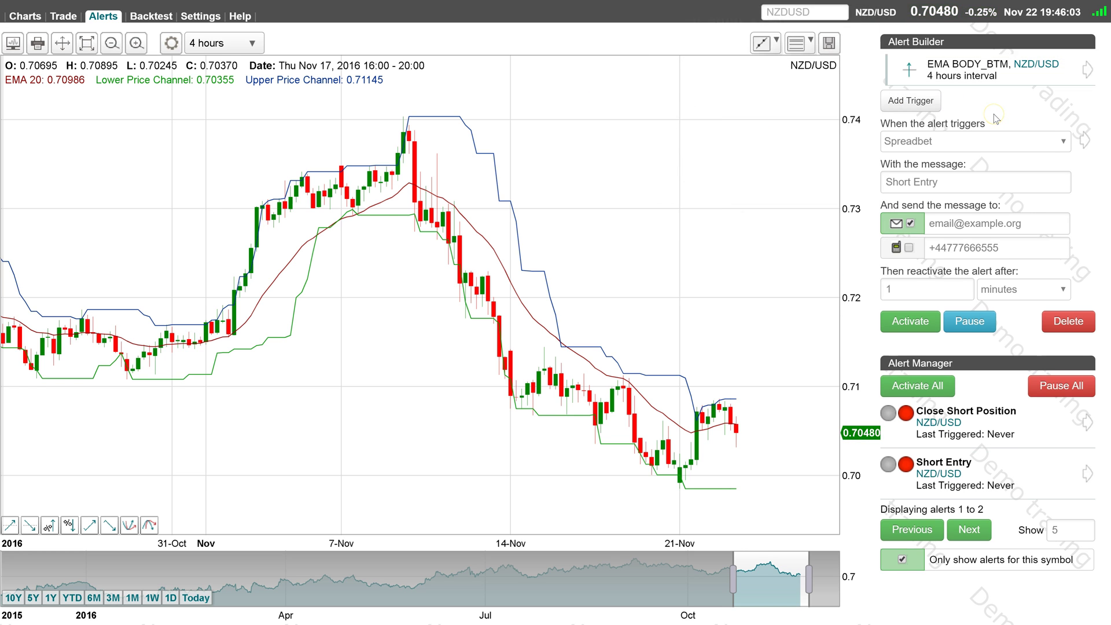
Set the trade order to Buy at Ask and save it paused as 'Long Entry'.
{"action": "left_click", "coordinate": [1085, 140]}
{"action": "left_click", "coordinate": [784, 127]}
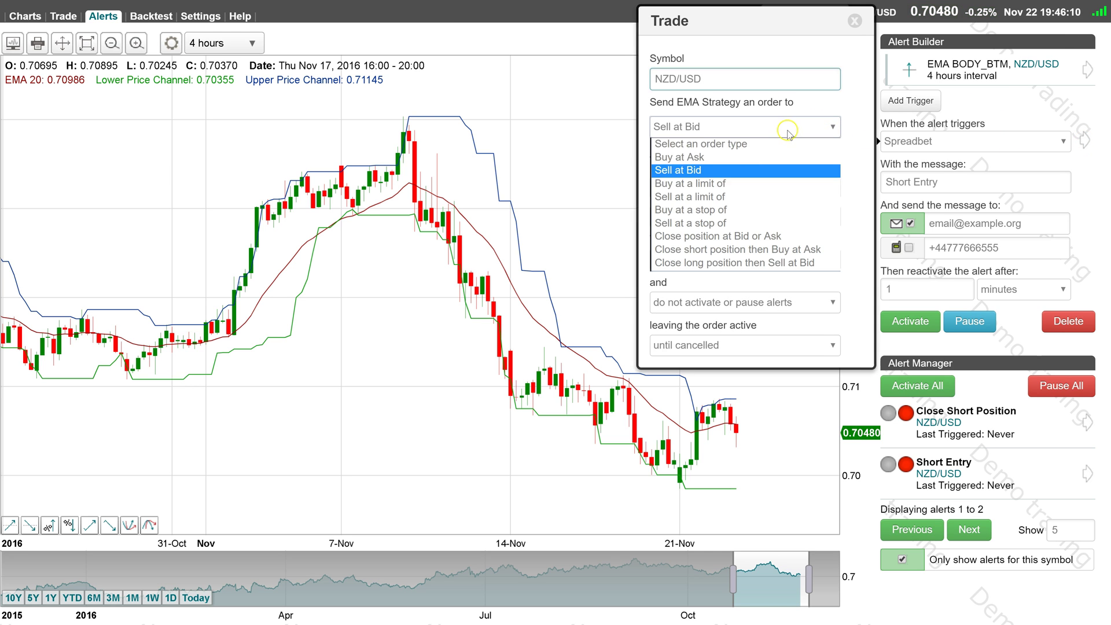
{"action": "left_click", "coordinate": [751, 158]}
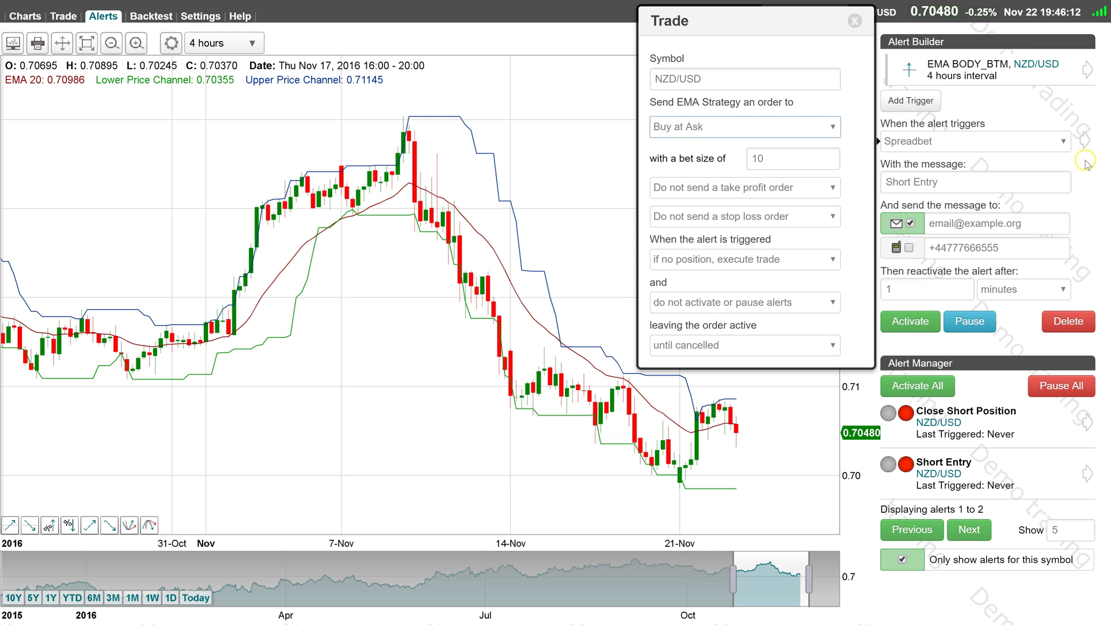
{"action": "left_click", "coordinate": [899, 183]}
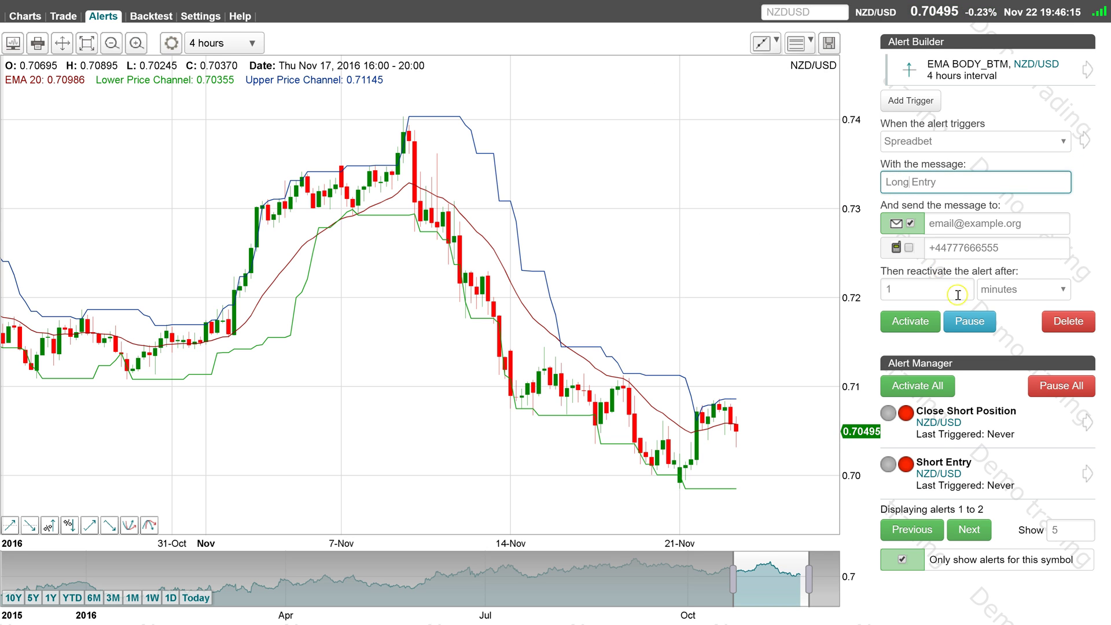
{"action": "left_click", "coordinate": [968, 322]}
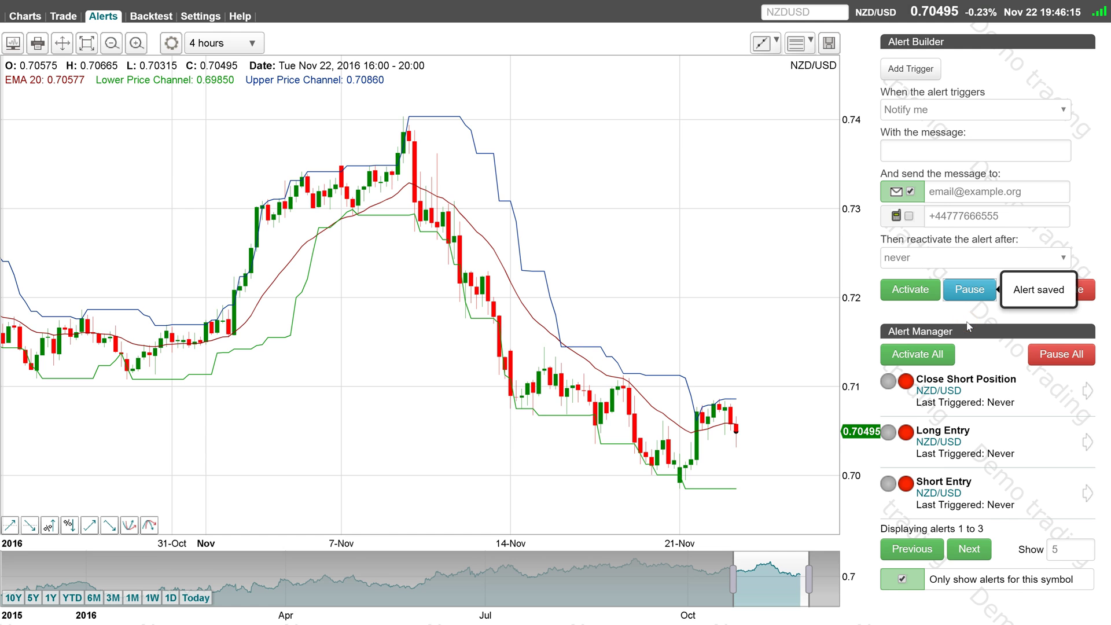
{"action": "left_click", "coordinate": [962, 311]}
Load the Close Short Position alert and replace its UPC trigger with a Lower Price Channel trigger.
{"action": "left_click", "coordinate": [1035, 397]}
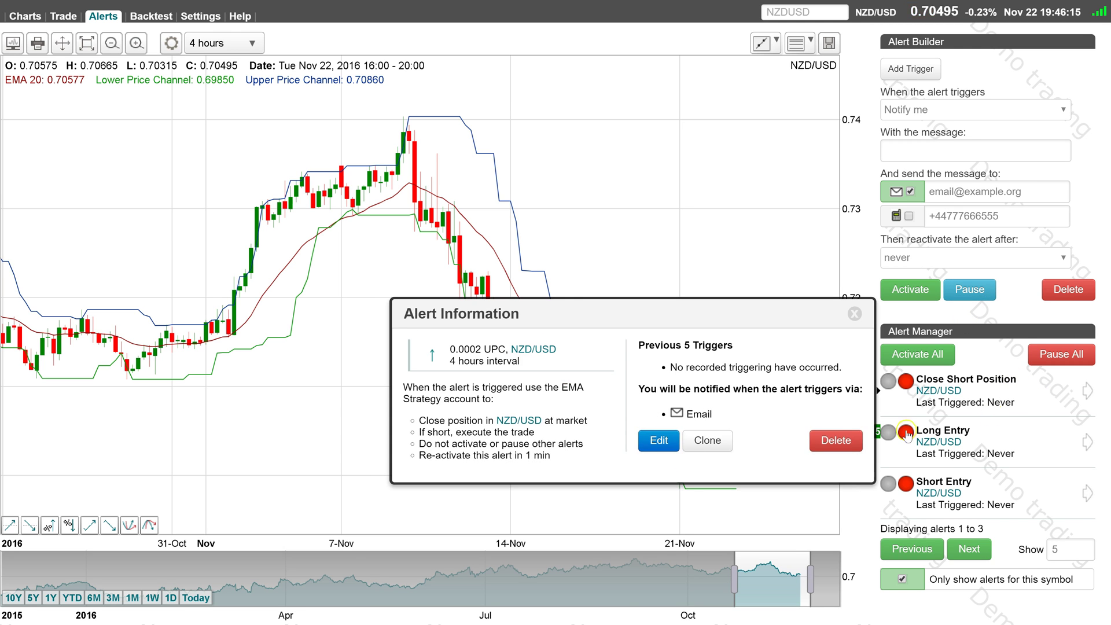
{"action": "left_click", "coordinate": [713, 441]}
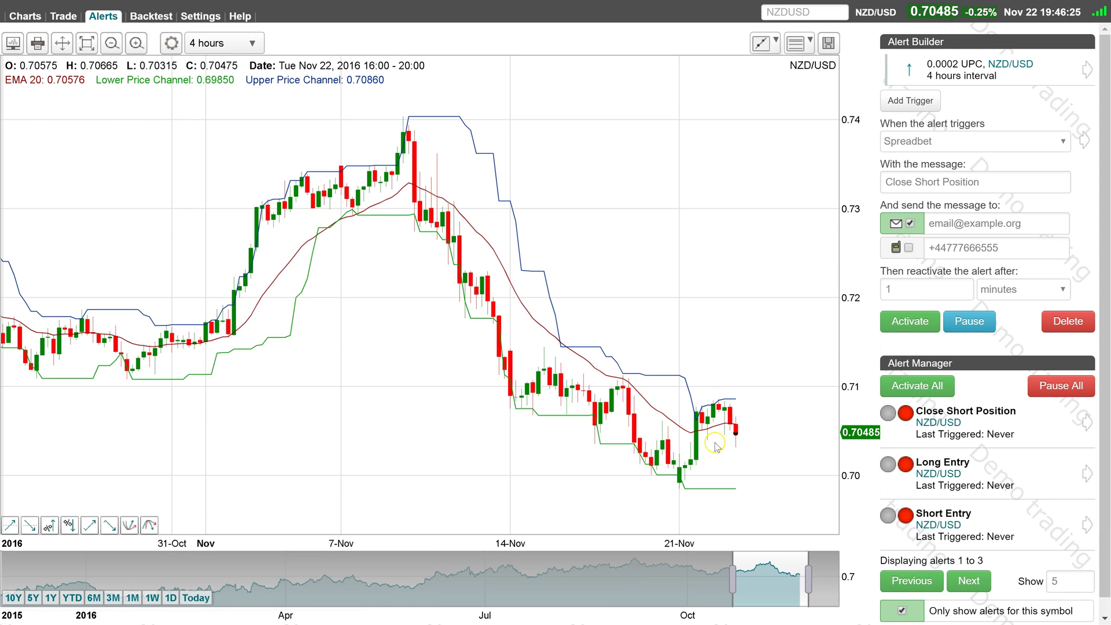
{"action": "left_click", "coordinate": [110, 524]}
{"action": "left_click", "coordinate": [150, 474]}
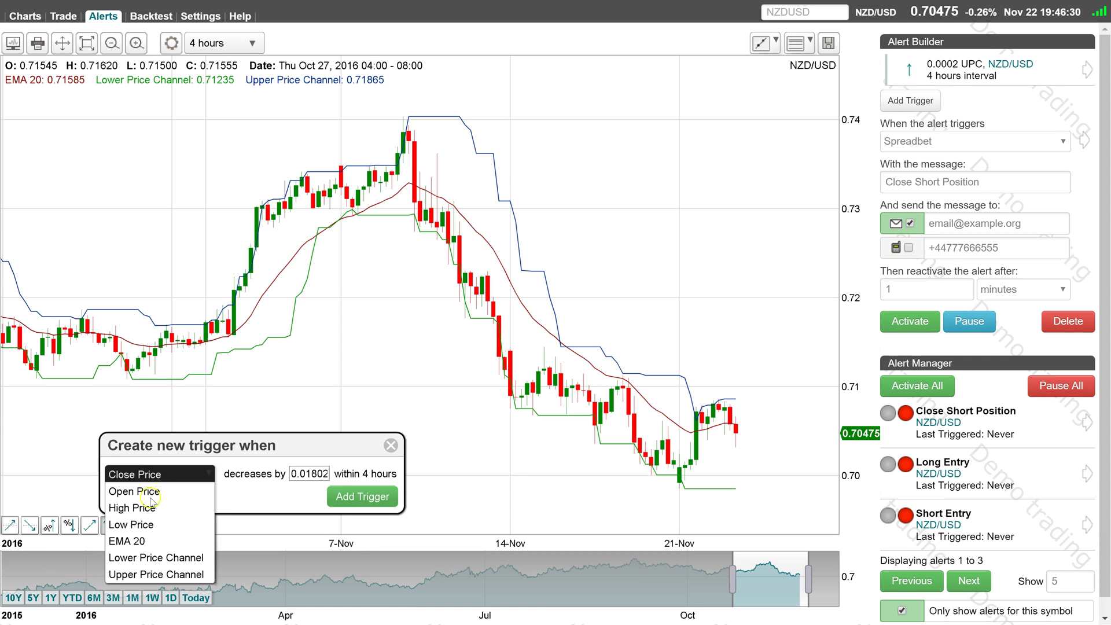
{"action": "left_click", "coordinate": [154, 558]}
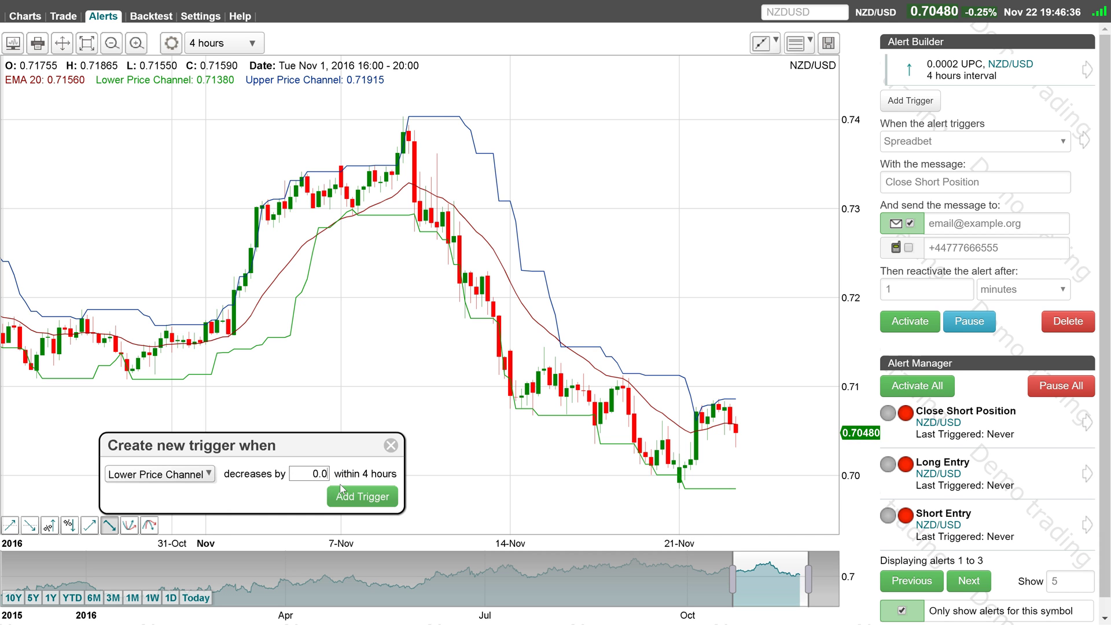
{"action": "left_click", "coordinate": [365, 498]}
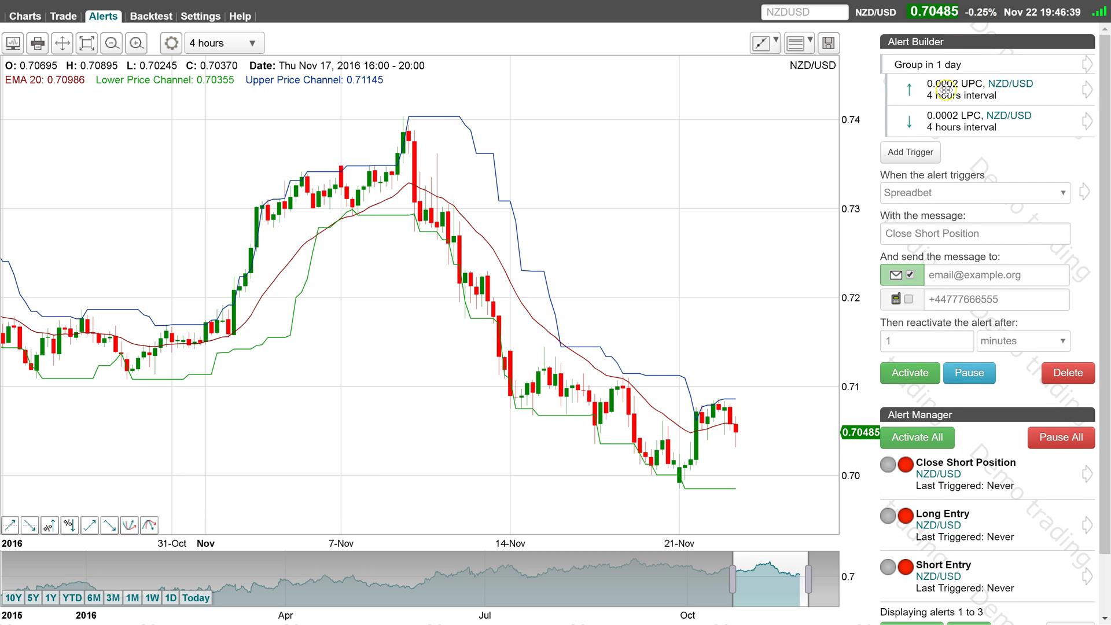
{"action": "left_click", "coordinate": [946, 90]}
{"action": "left_click", "coordinate": [700, 283]}
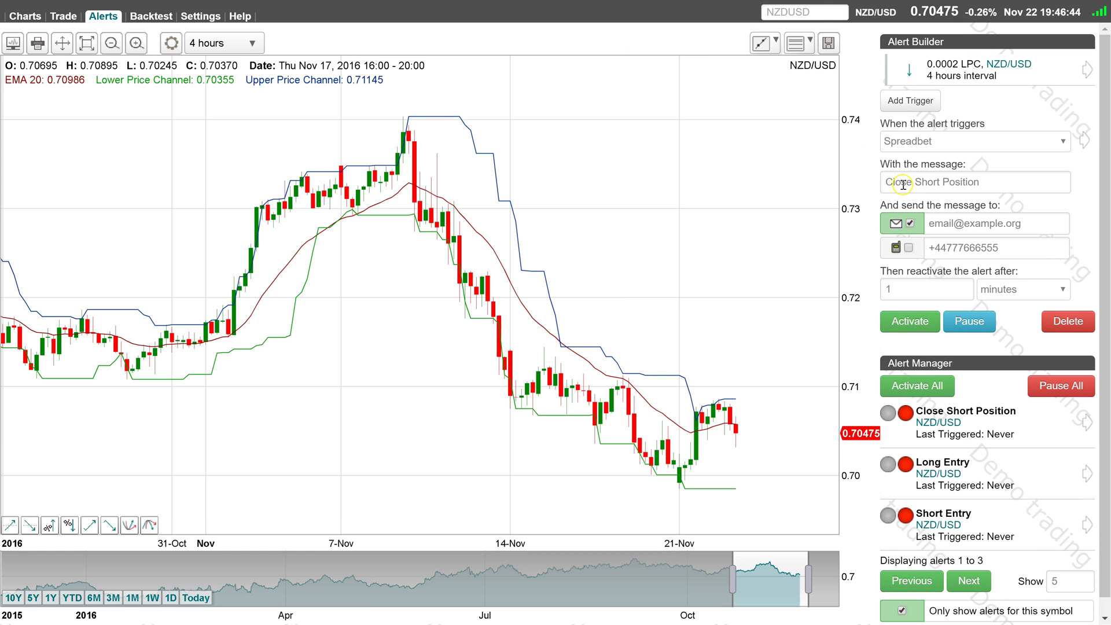
Make the spreadbet trade execute only if long, rename the message to Close Long Position, and save paused.
{"action": "left_click", "coordinate": [1082, 140]}
{"action": "left_click", "coordinate": [1099, 140]}
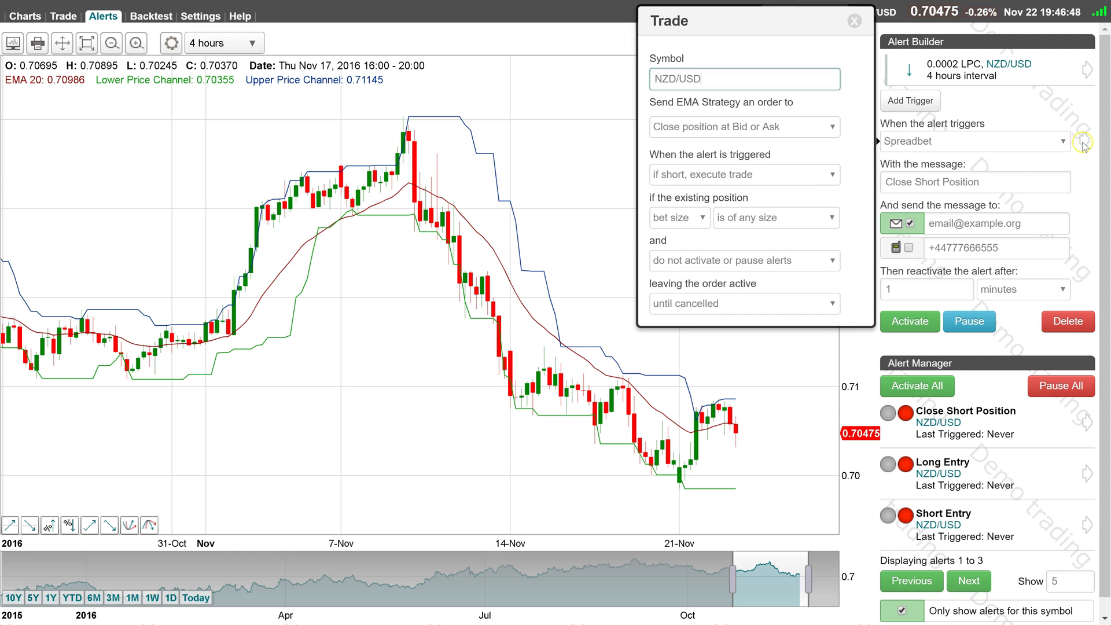
{"action": "left_click", "coordinate": [687, 176]}
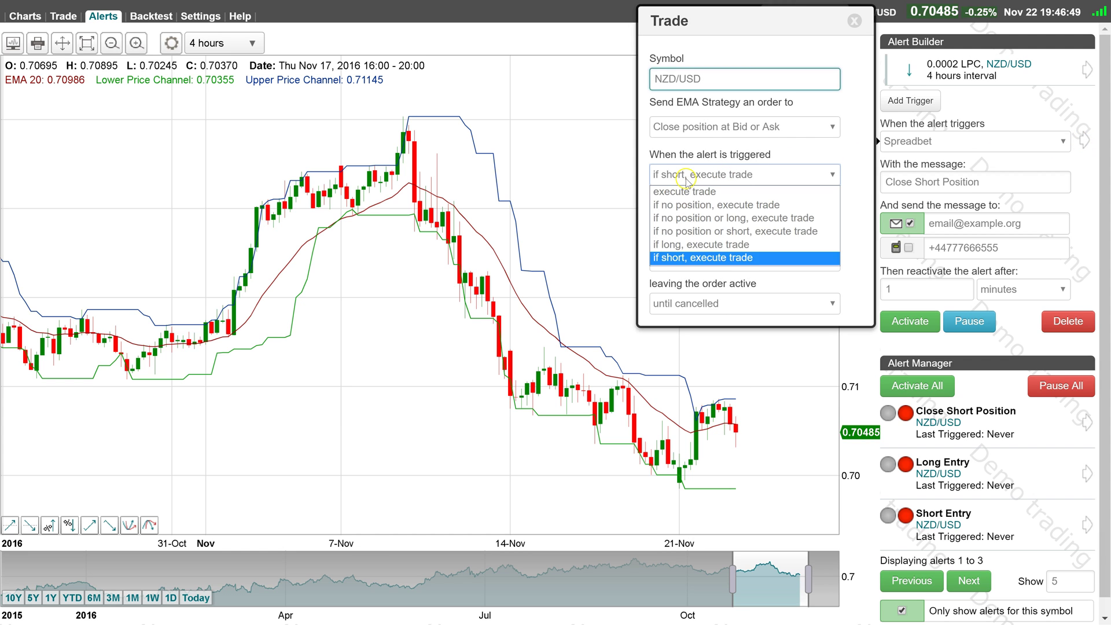
{"action": "left_click", "coordinate": [686, 244]}
{"action": "left_click", "coordinate": [963, 183]}
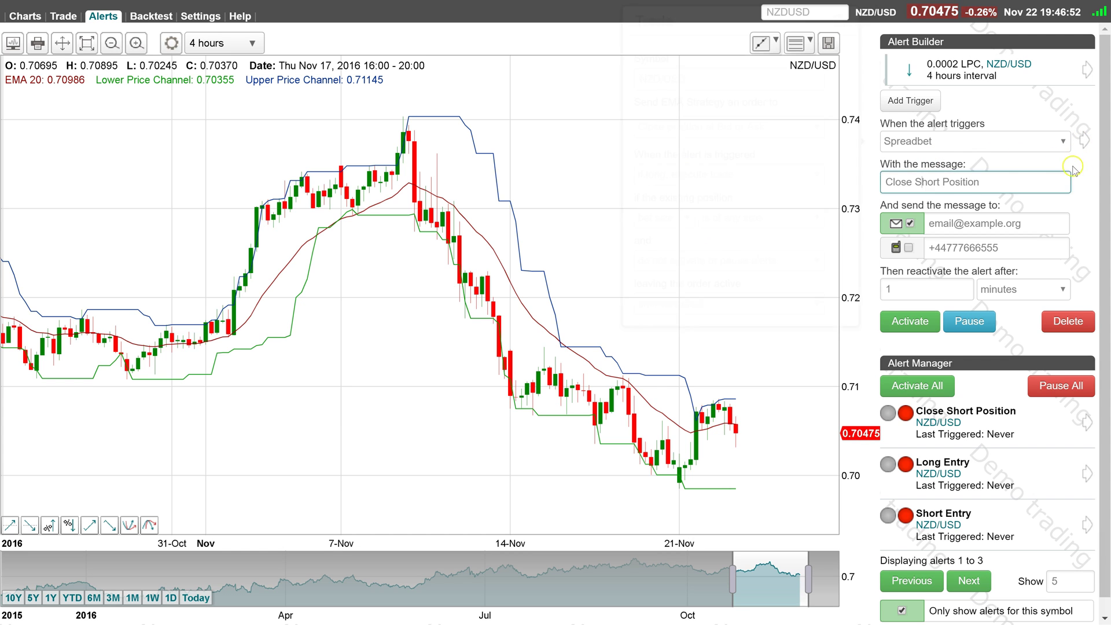
{"action": "left_click_drag", "start_coordinate": [933, 183], "coordinate": [913, 183]}
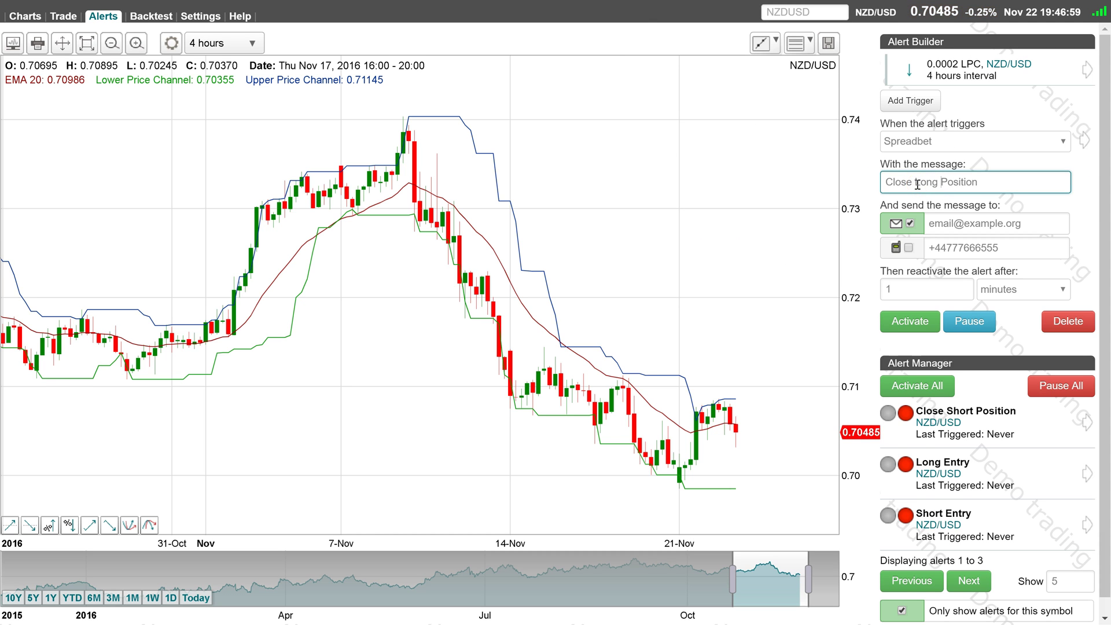
{"action": "left_click", "coordinate": [969, 321]}
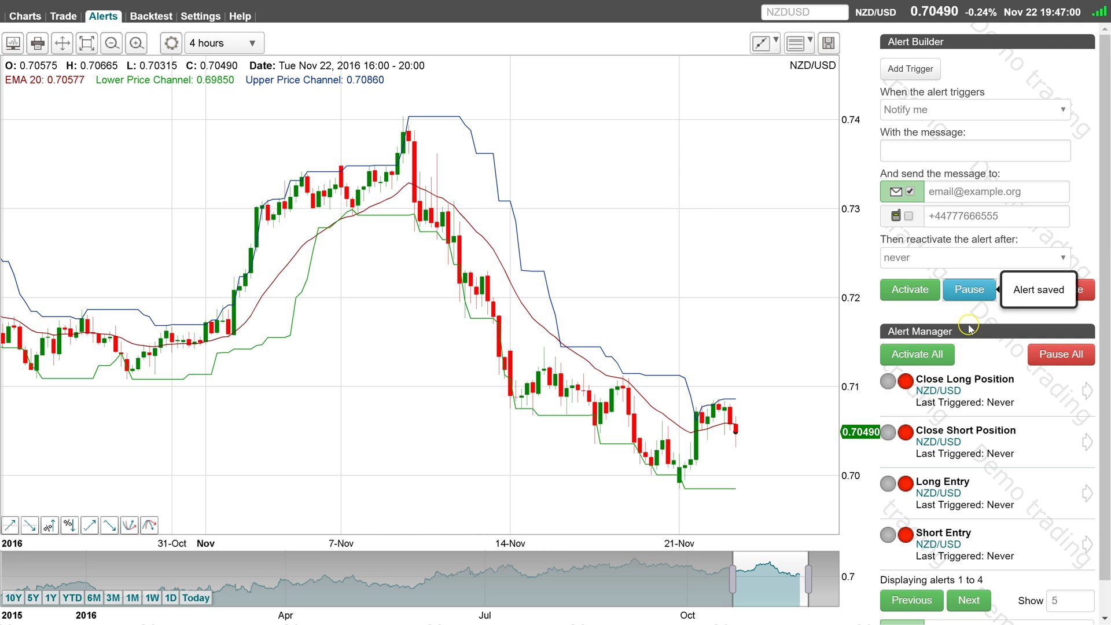
Backtest all four alerts, including Long Entry, and open the detailed results.
{"action": "left_click", "coordinate": [147, 16]}
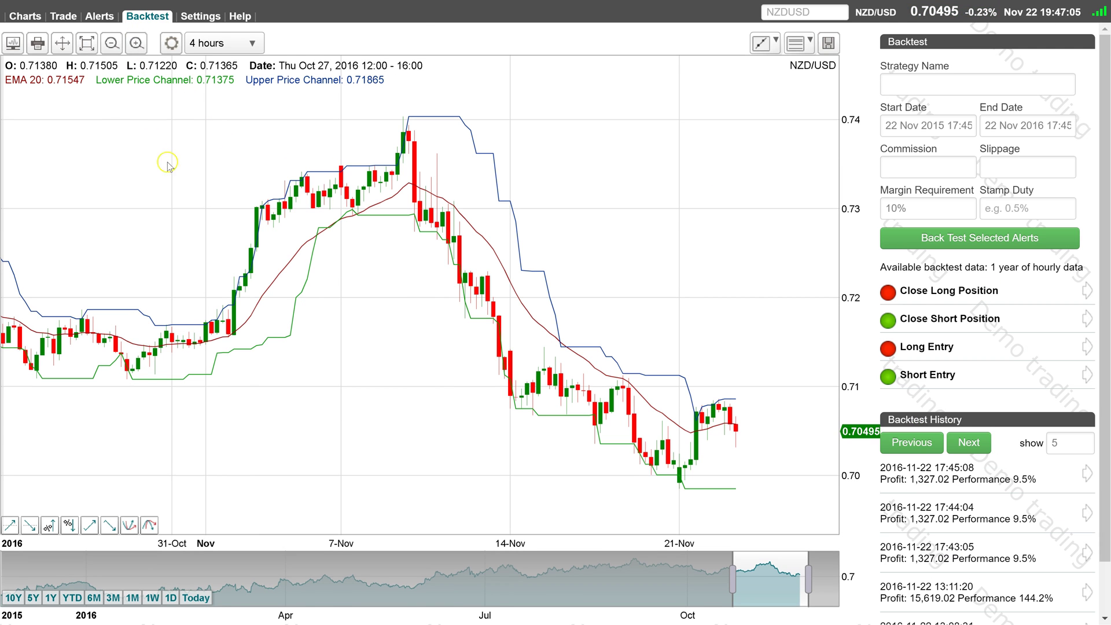
{"action": "left_click", "coordinate": [937, 238]}
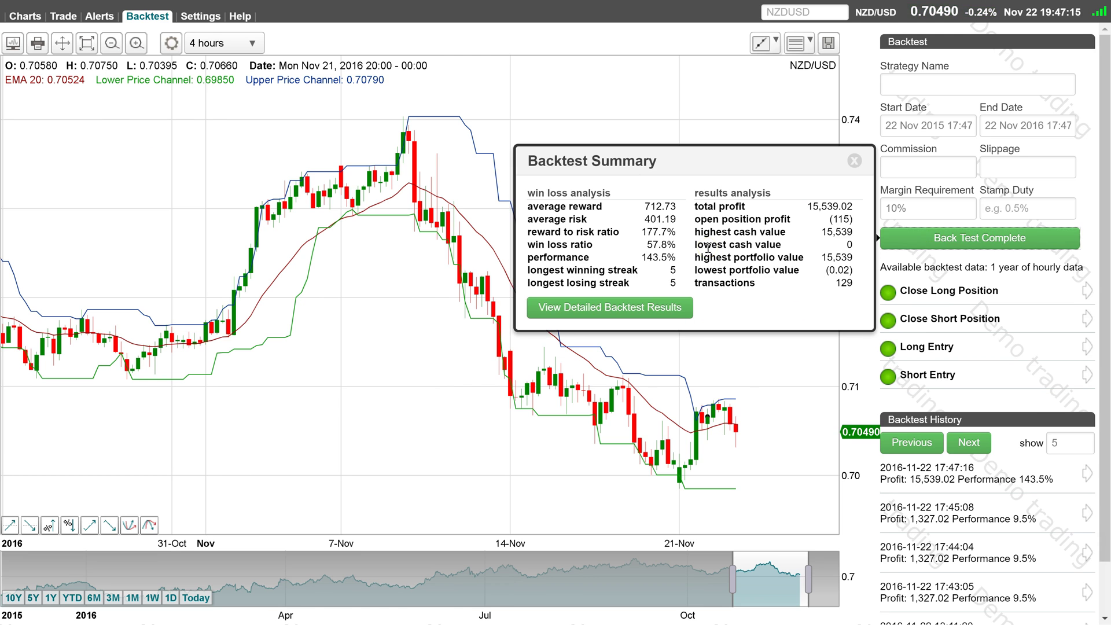
{"action": "left_click", "coordinate": [655, 307]}
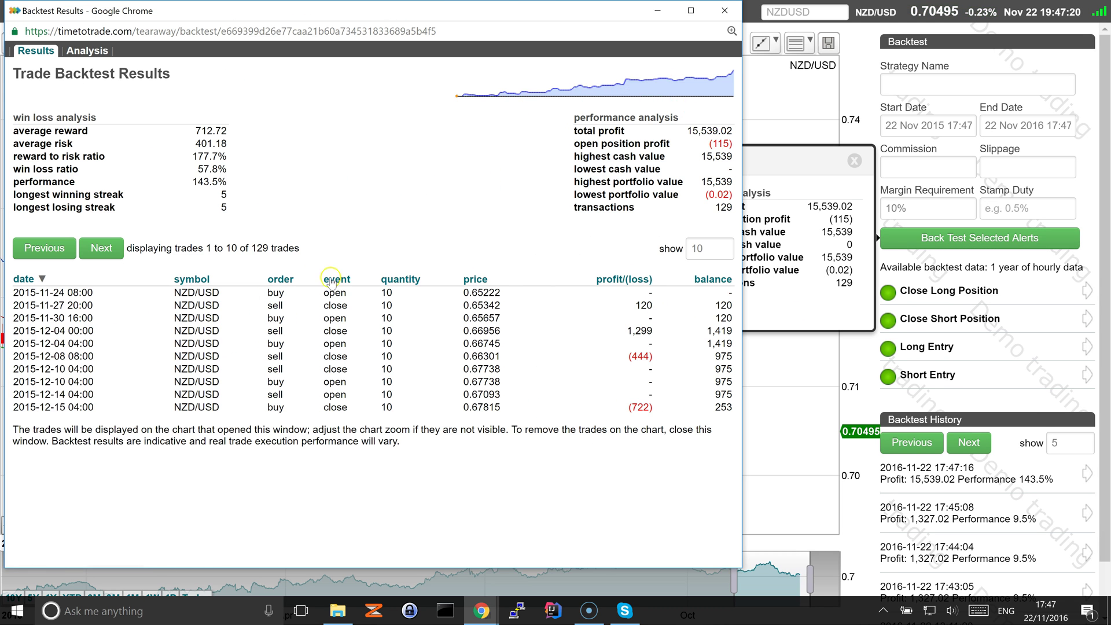
Page through the trades, review the Analysis of trades, limits and stops, then close both windows.
{"action": "left_click", "coordinate": [101, 250]}
{"action": "left_click", "coordinate": [87, 51]}
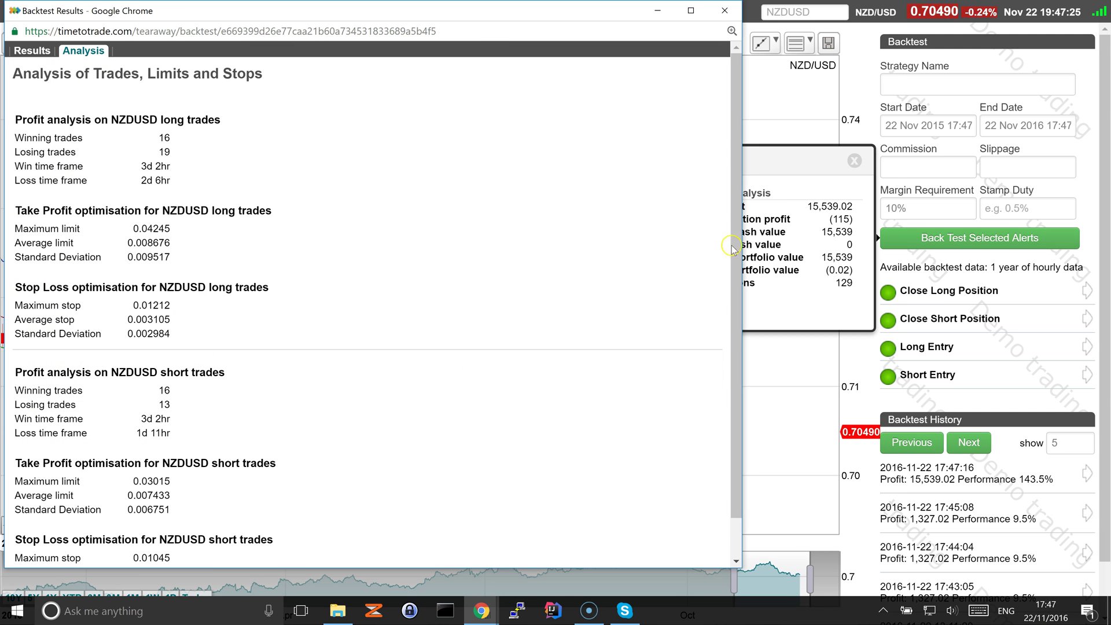
{"action": "left_click_drag", "start_coordinate": [743, 246], "coordinate": [927, 246]}
{"action": "scroll", "coordinate": [703, 278], "scroll_direction": "down", "scroll_amount": 1}
{"action": "scroll", "coordinate": [704, 279], "scroll_direction": "up", "scroll_amount": 1}
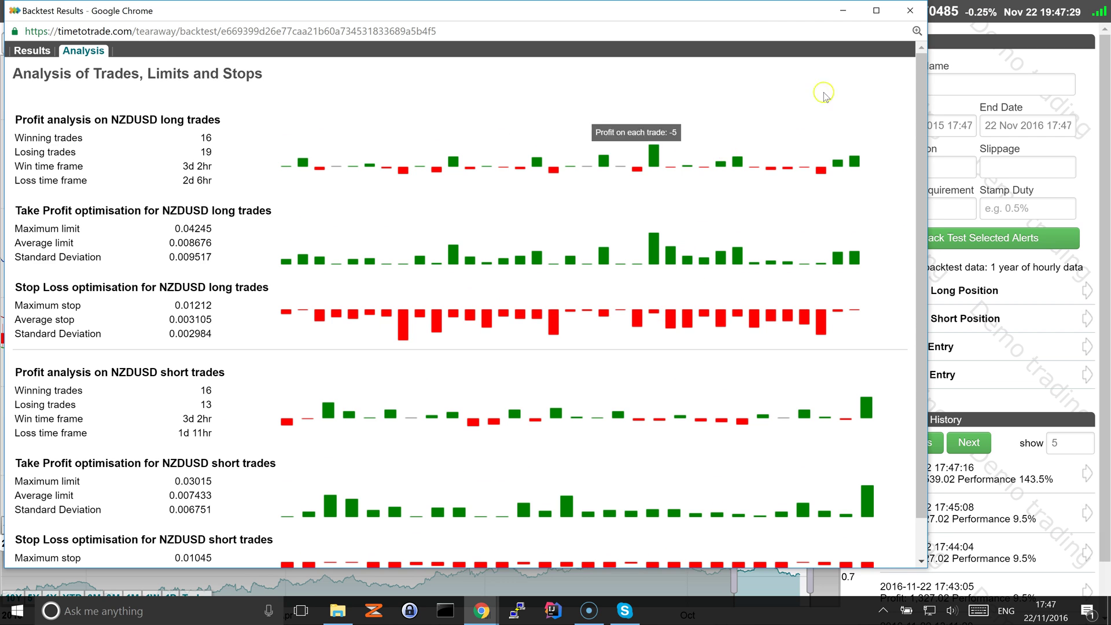
{"action": "left_click", "coordinate": [841, 11]}
{"action": "left_click", "coordinate": [379, 344]}
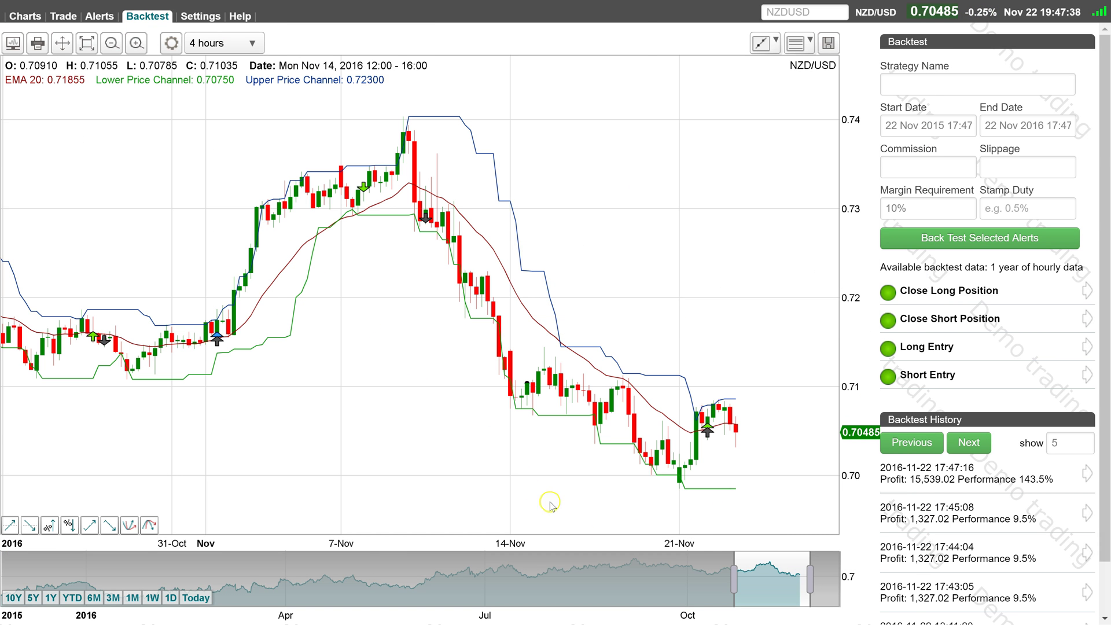
Widen the chart back to early September and open a Close Long Position marker's Alert Information.
{"action": "left_click_drag", "start_coordinate": [734, 580], "coordinate": [609, 592]}
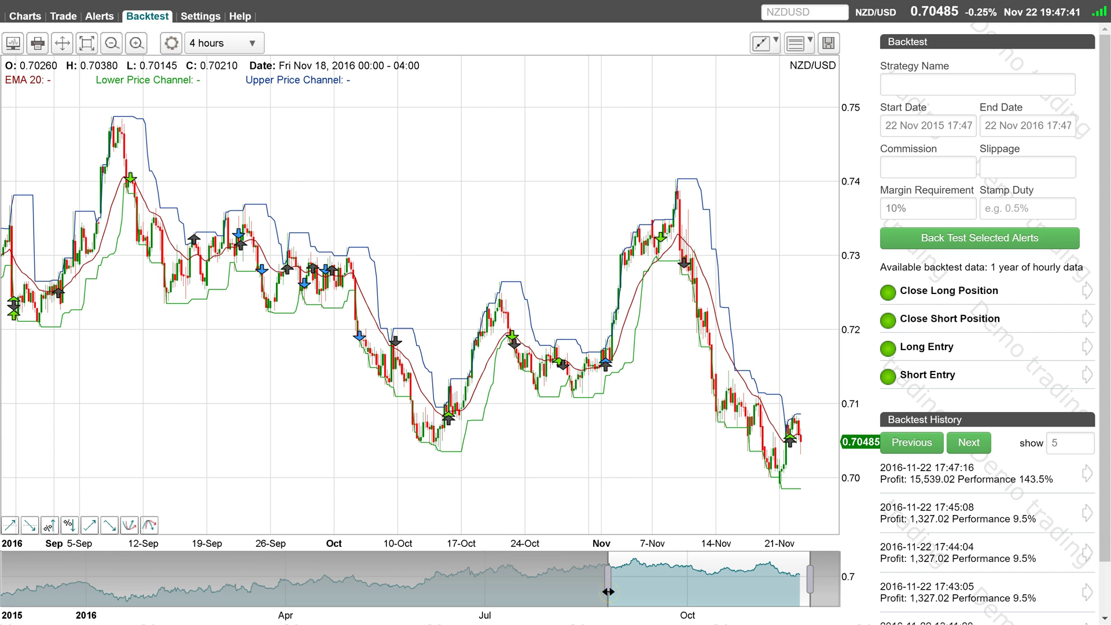
{"action": "mouse_move", "coordinate": [572, 586]}
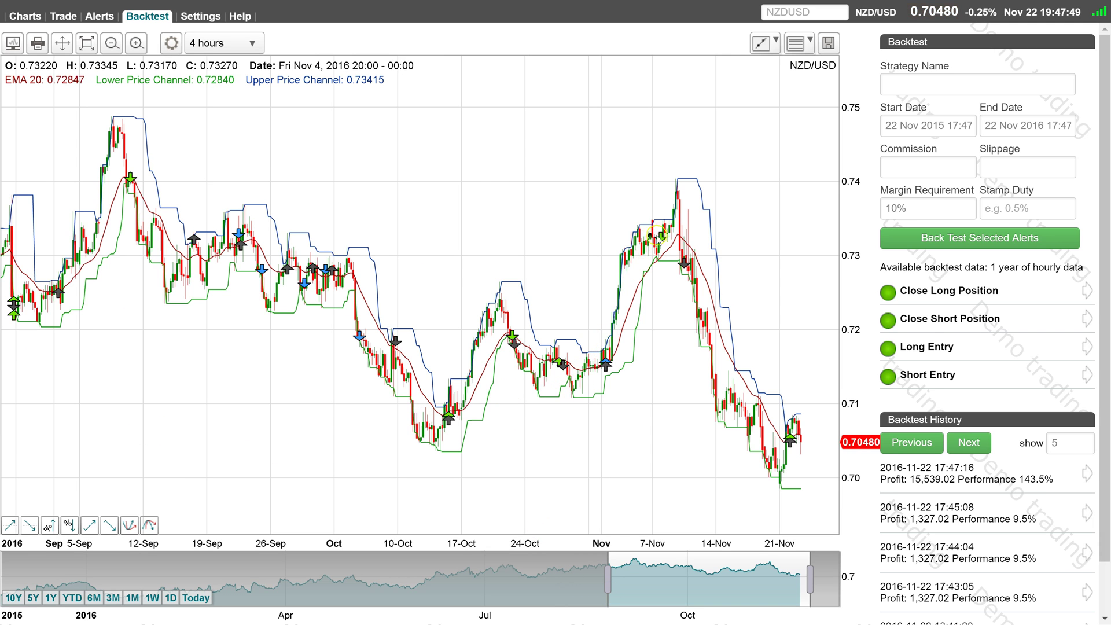
{"action": "mouse_move", "coordinate": [792, 438]}
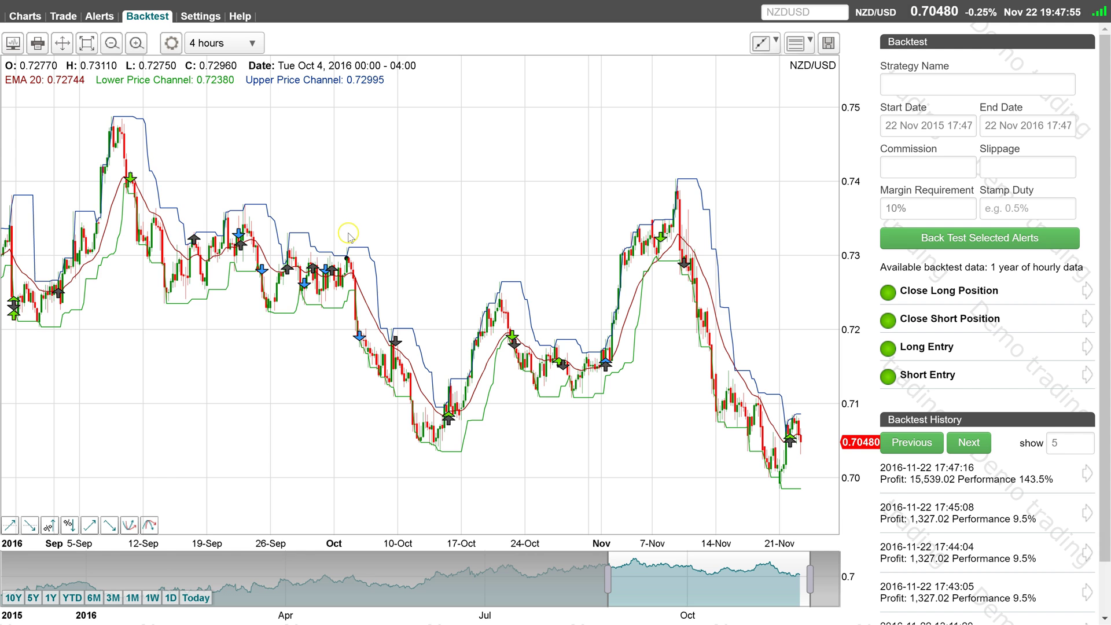
{"action": "mouse_move", "coordinate": [303, 285]}
{"action": "left_click", "coordinate": [360, 399]}
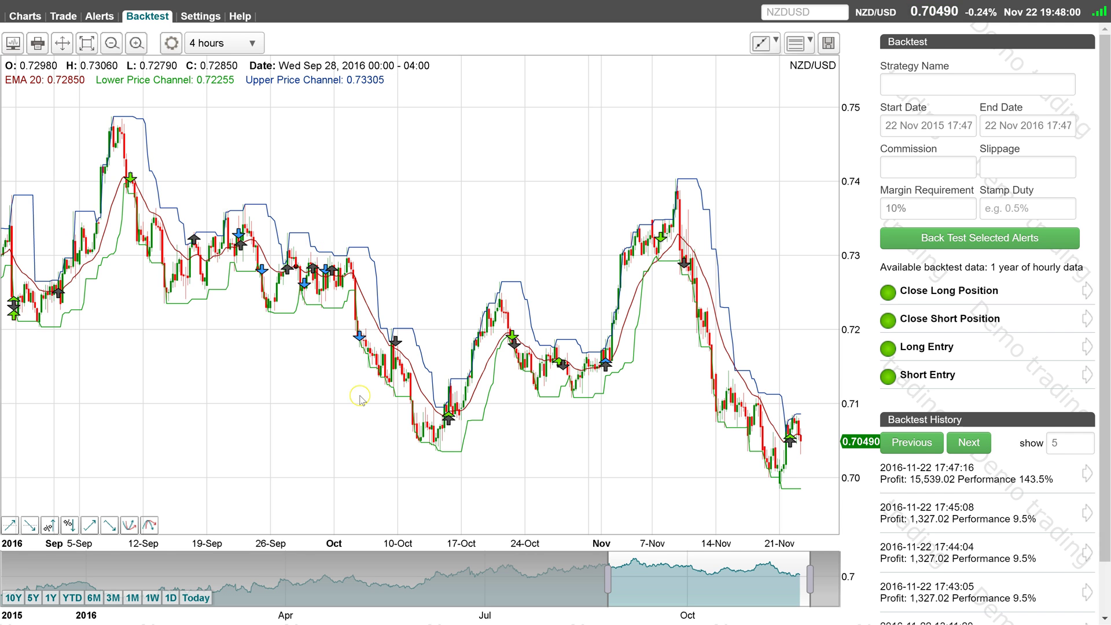
{"action": "left_click", "coordinate": [958, 270]}
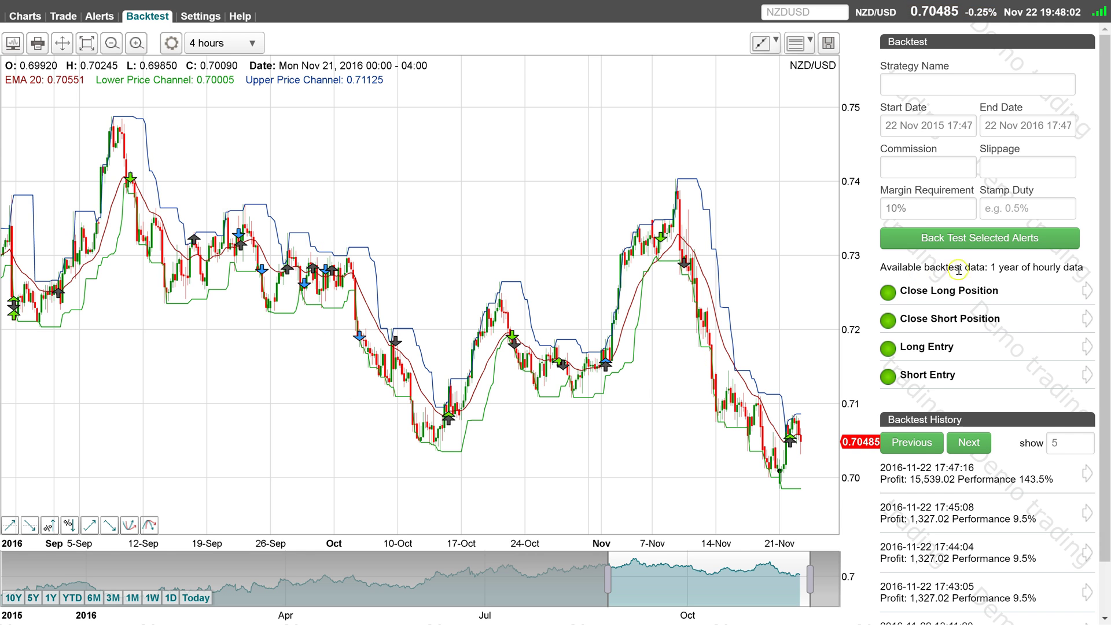
{"action": "left_click", "coordinate": [978, 296]}
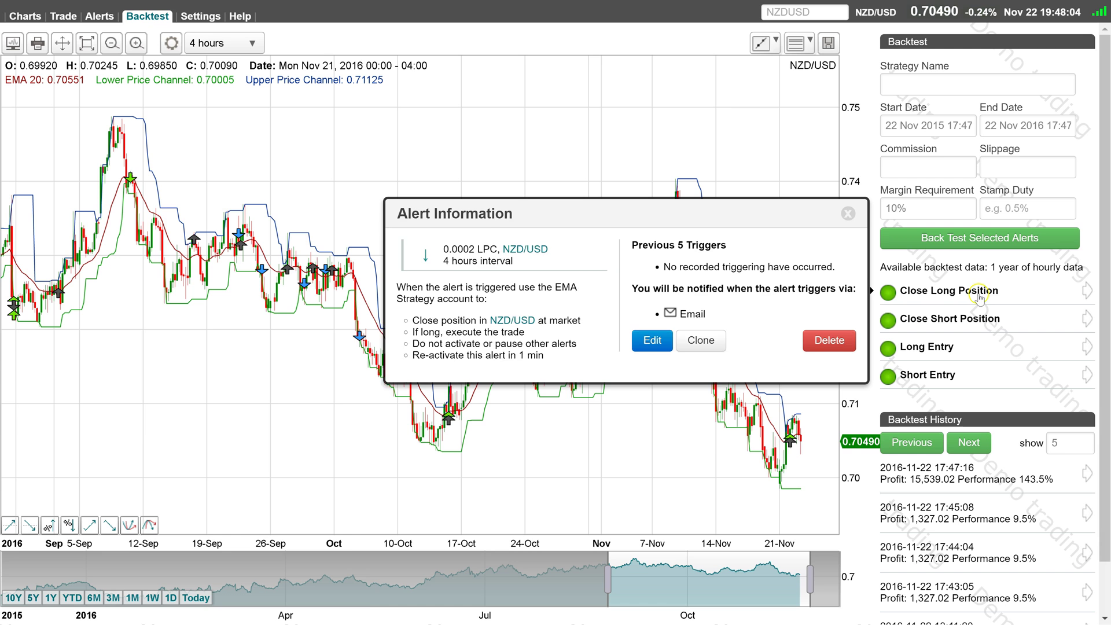
Clone Close Long Position and set its LPC trigger to check on each tick during the interval.
{"action": "left_click", "coordinate": [713, 345]}
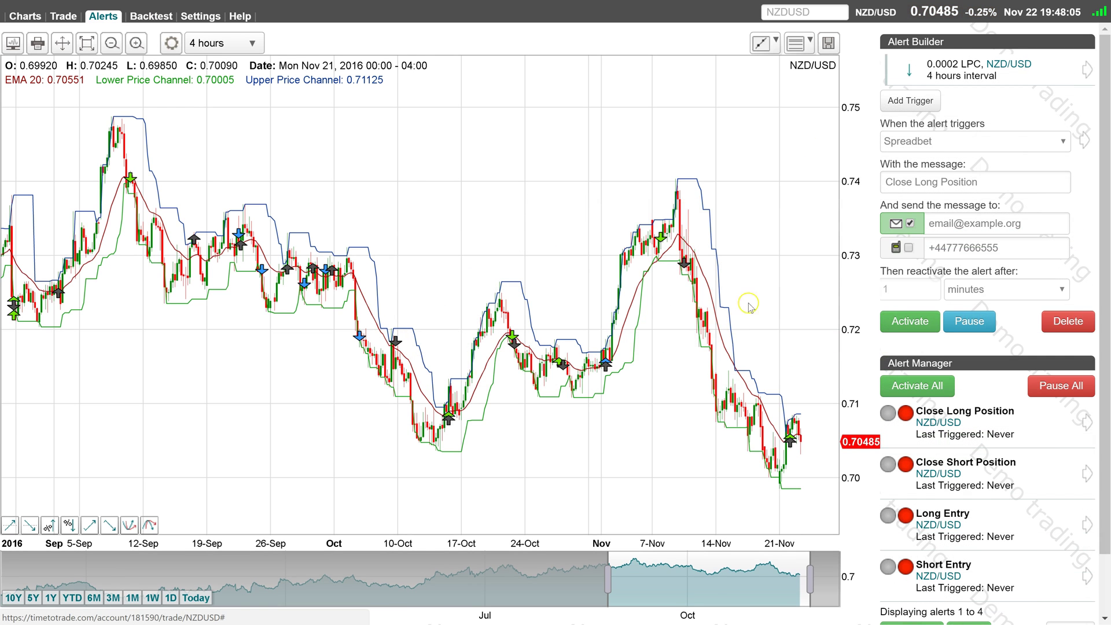
{"action": "left_click", "coordinate": [944, 69]}
{"action": "left_click", "coordinate": [742, 256]}
{"action": "left_click", "coordinate": [731, 290]}
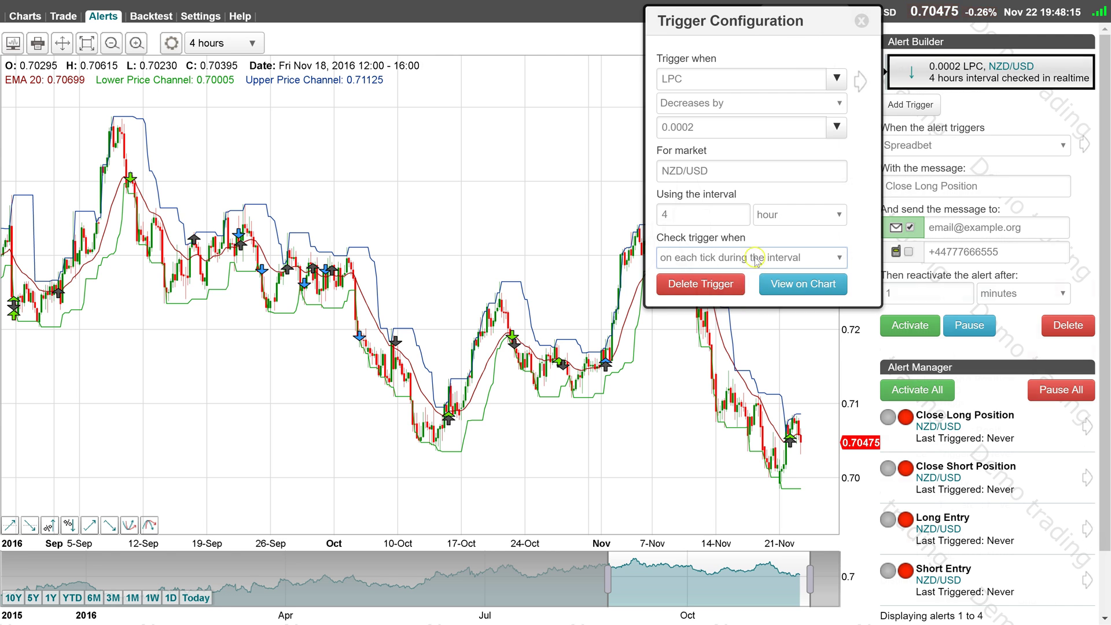
{"action": "left_click", "coordinate": [701, 284]}
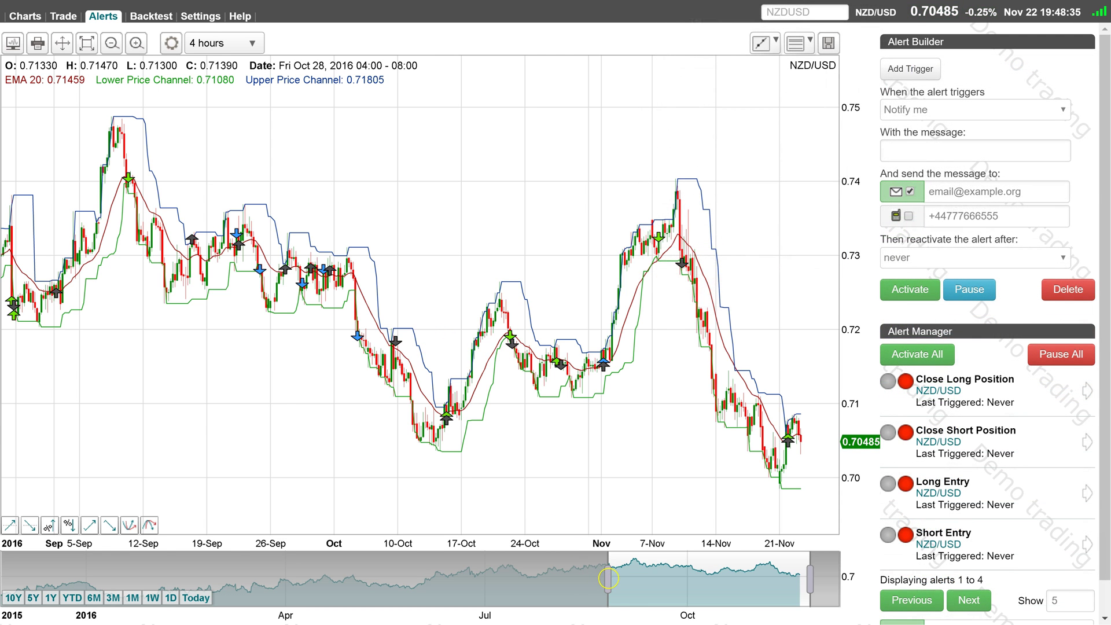
Narrow the chart to recent weeks, activate all alerts, toggle Close Long and Close Short, then pause and reactivate all.
{"action": "left_click_drag", "start_coordinate": [608, 578], "coordinate": [728, 564]}
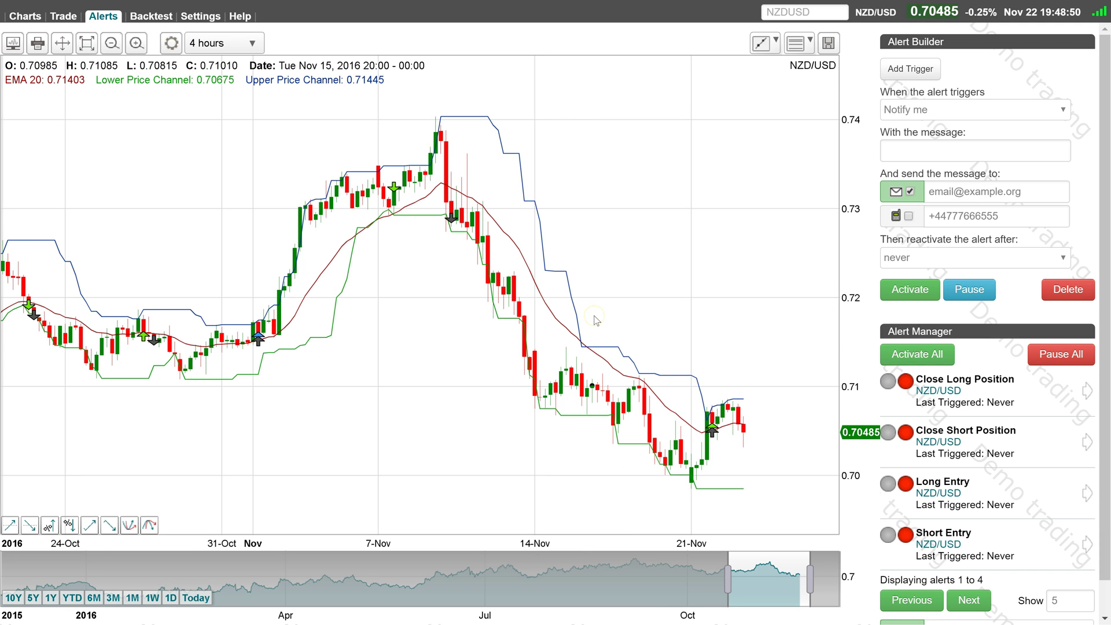
{"action": "left_click", "coordinate": [936, 360]}
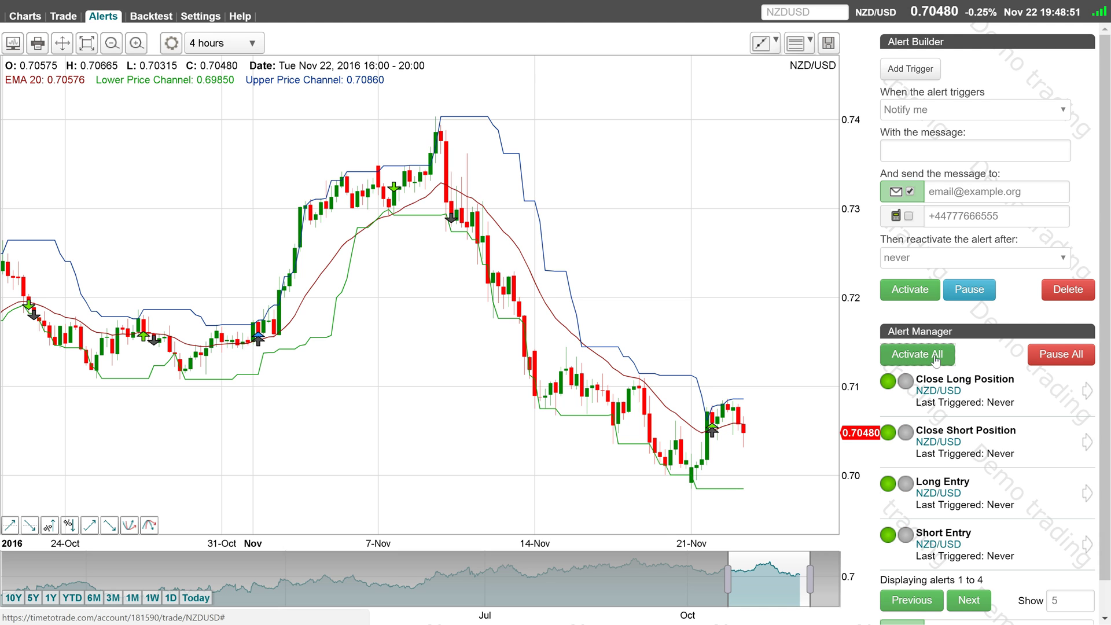
{"action": "left_click", "coordinate": [891, 384]}
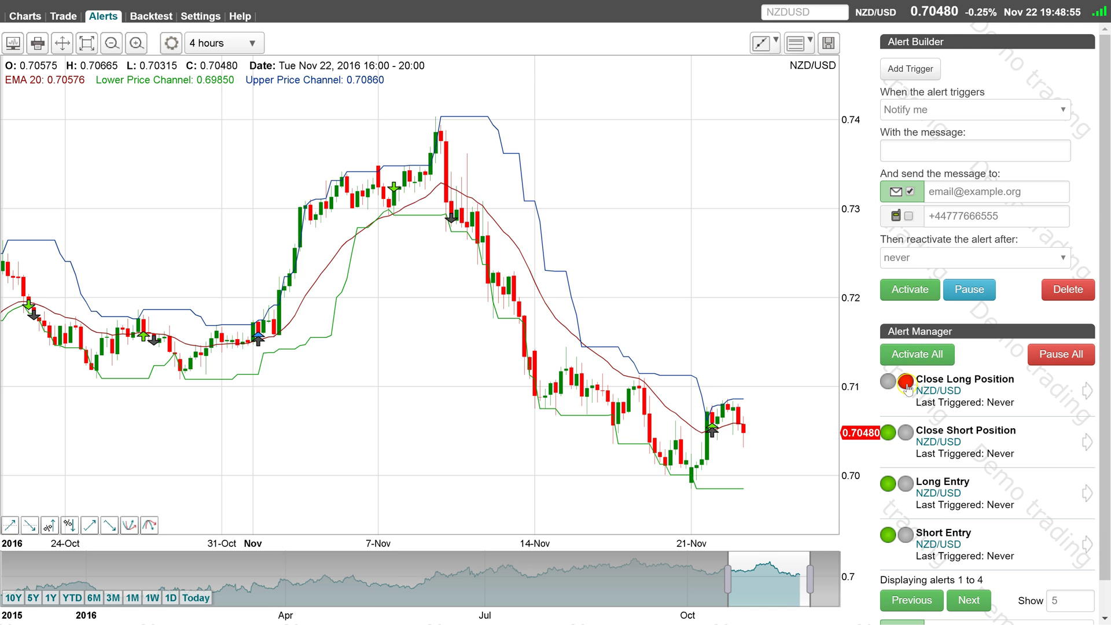
{"action": "left_click", "coordinate": [891, 384]}
{"action": "left_click", "coordinate": [904, 432]}
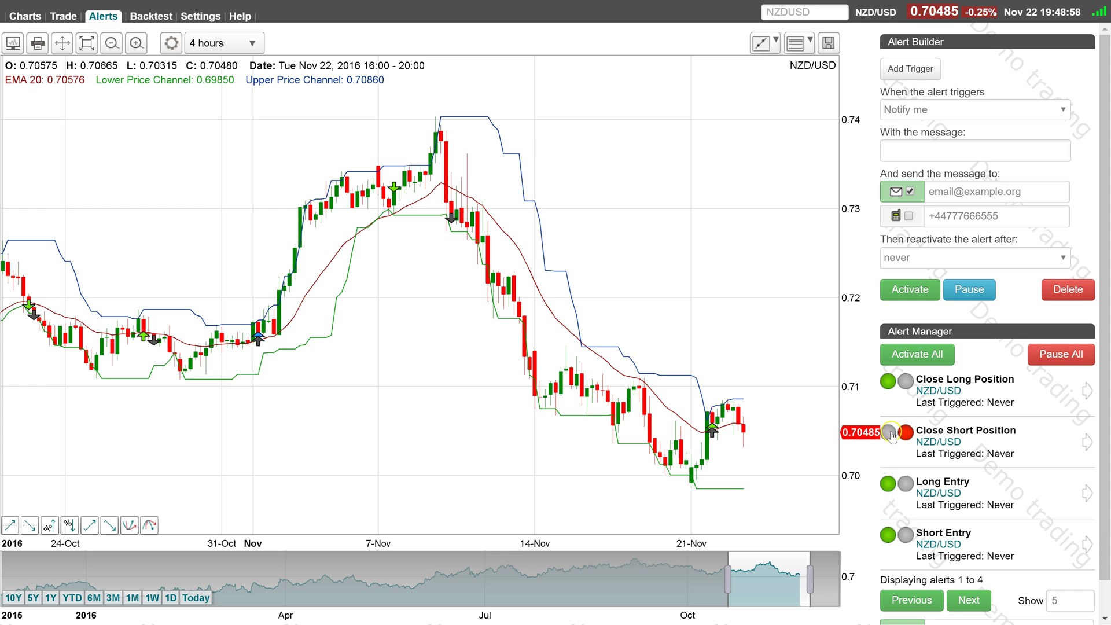
{"action": "left_click", "coordinate": [1033, 356]}
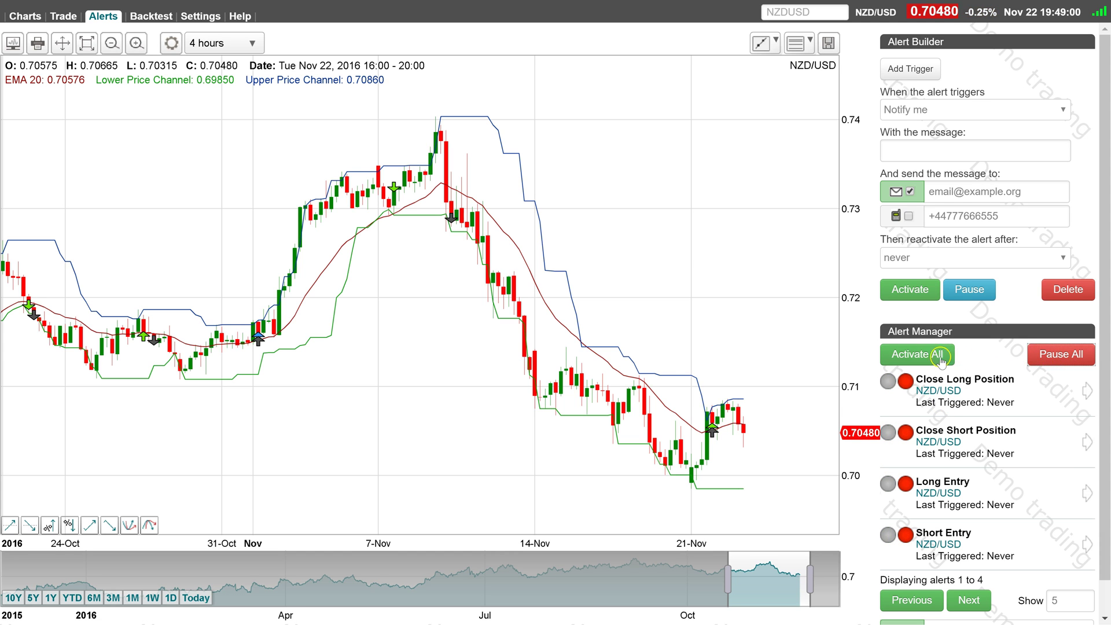